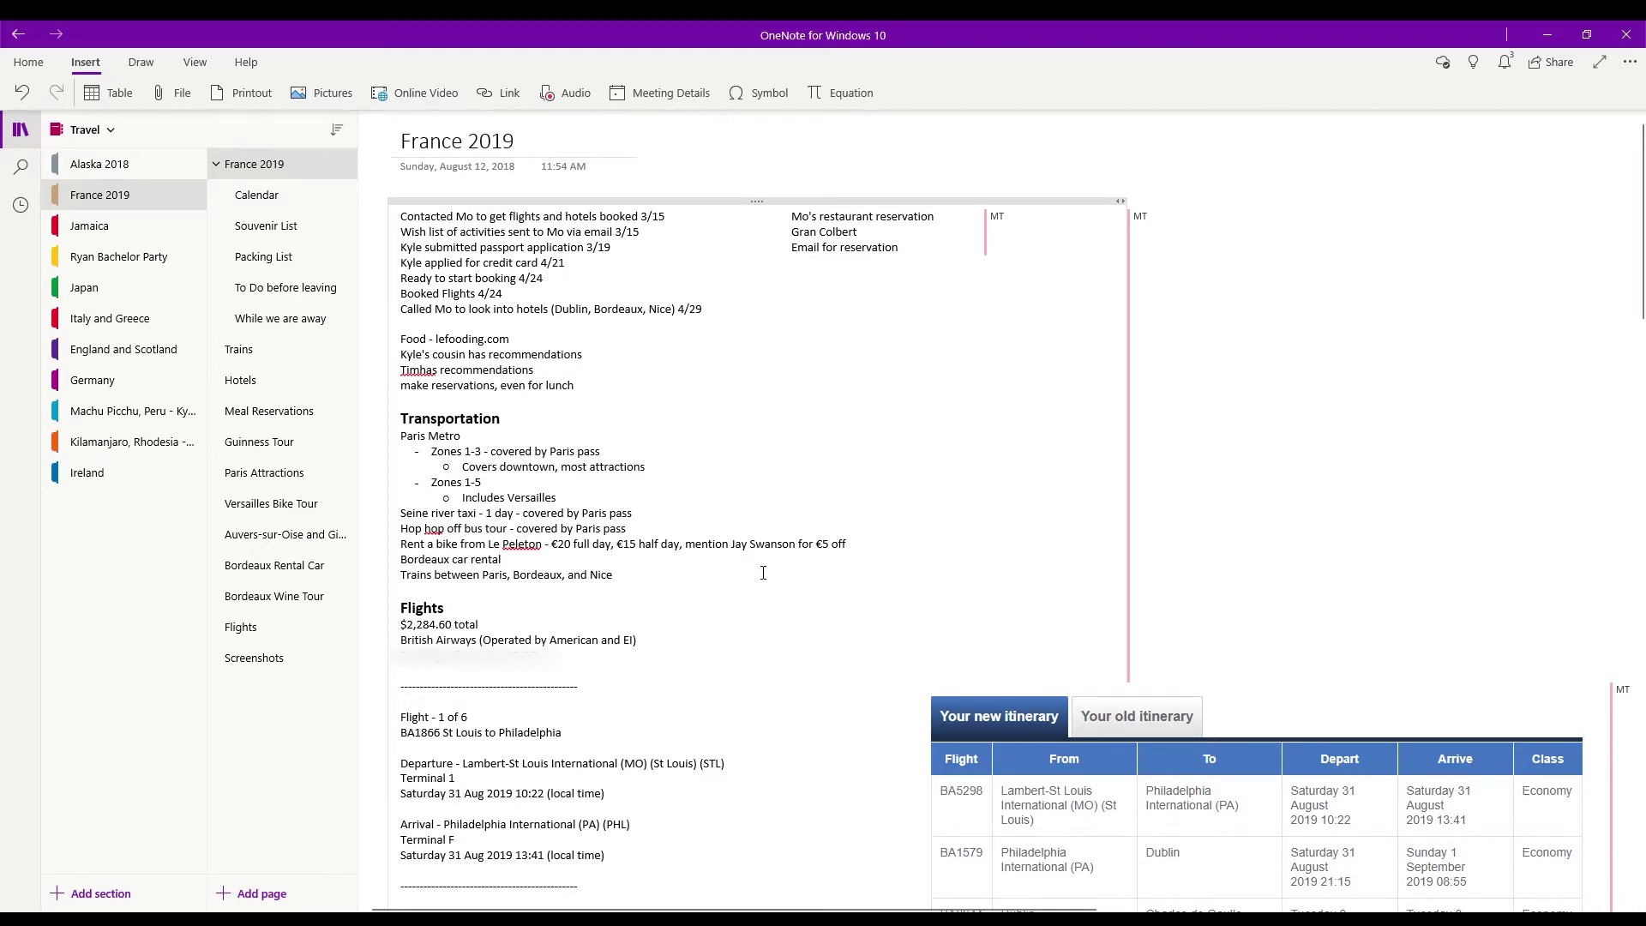
# Review the France 2019 overview page from the transportation and flight notes down to the sightseeing ideas, ending back at its beginning
pyautogui.scroll(-15, 764, 573)
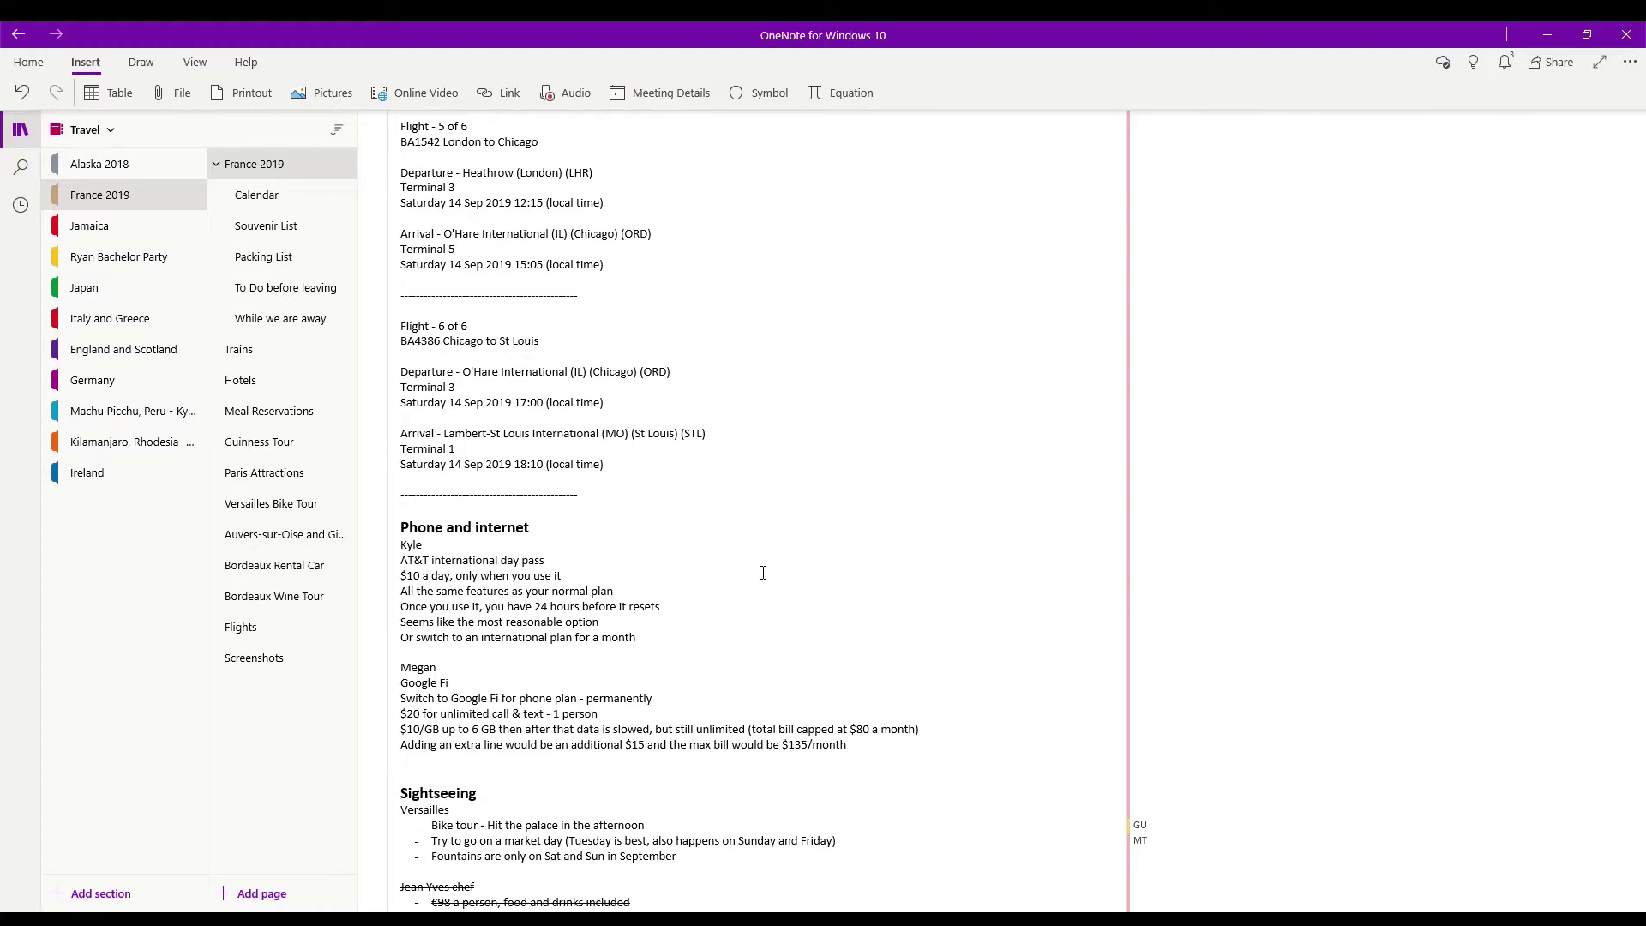
pyautogui.scroll(-5, 764, 573)
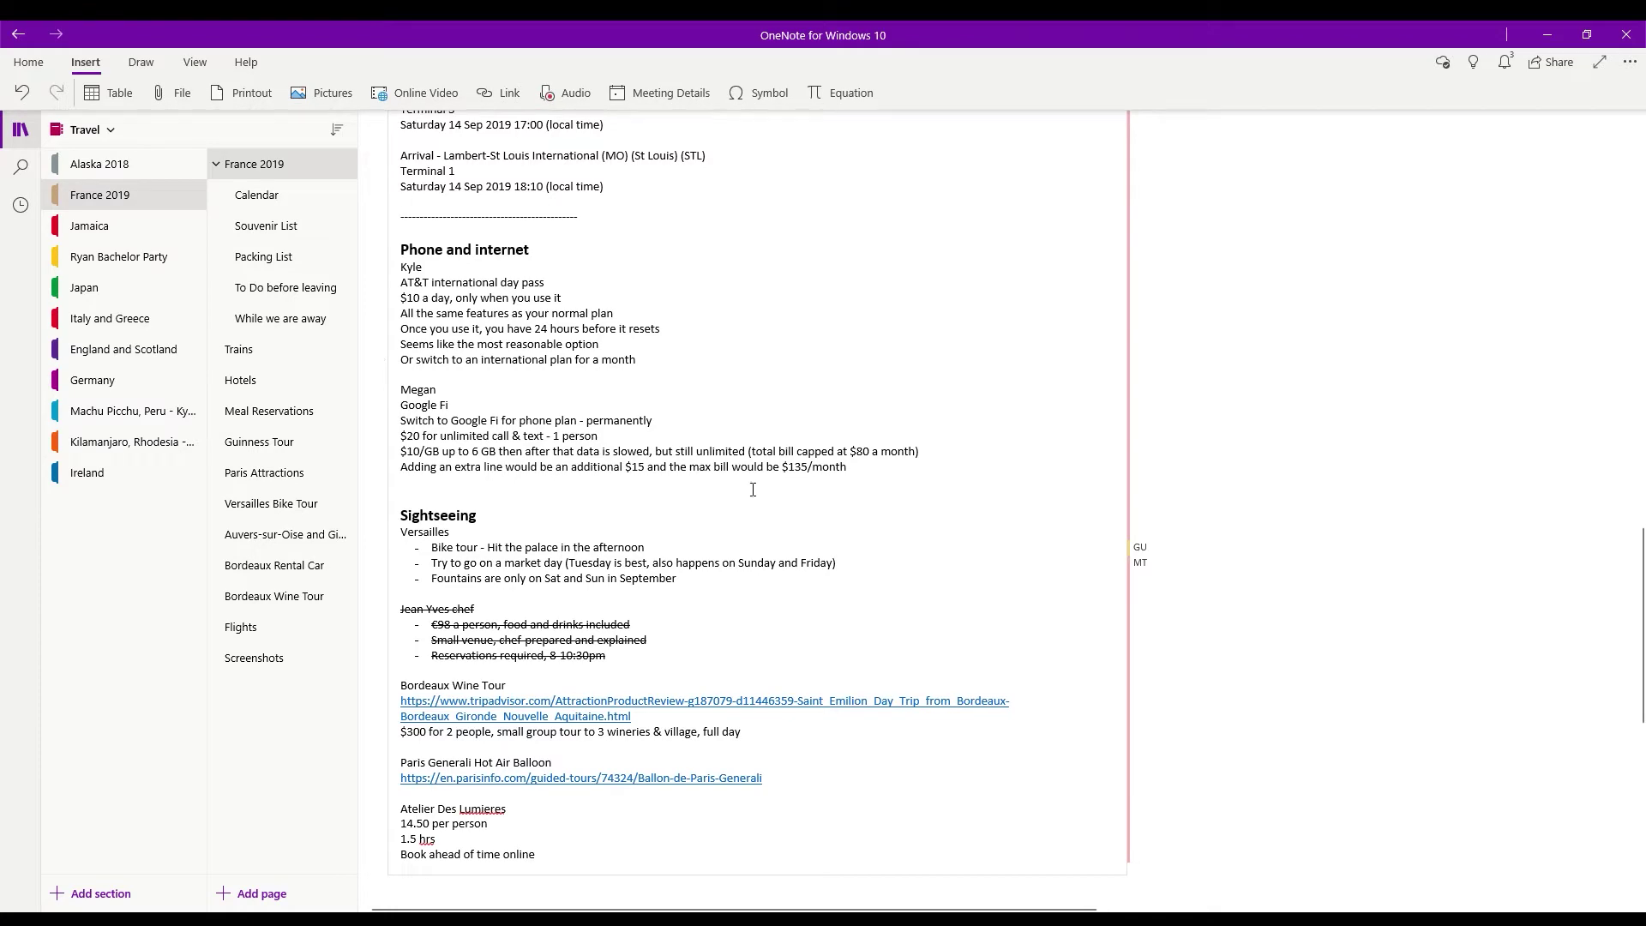
pyautogui.scroll(-5, 795, 589)
pyautogui.scroll(15, 811, 746)
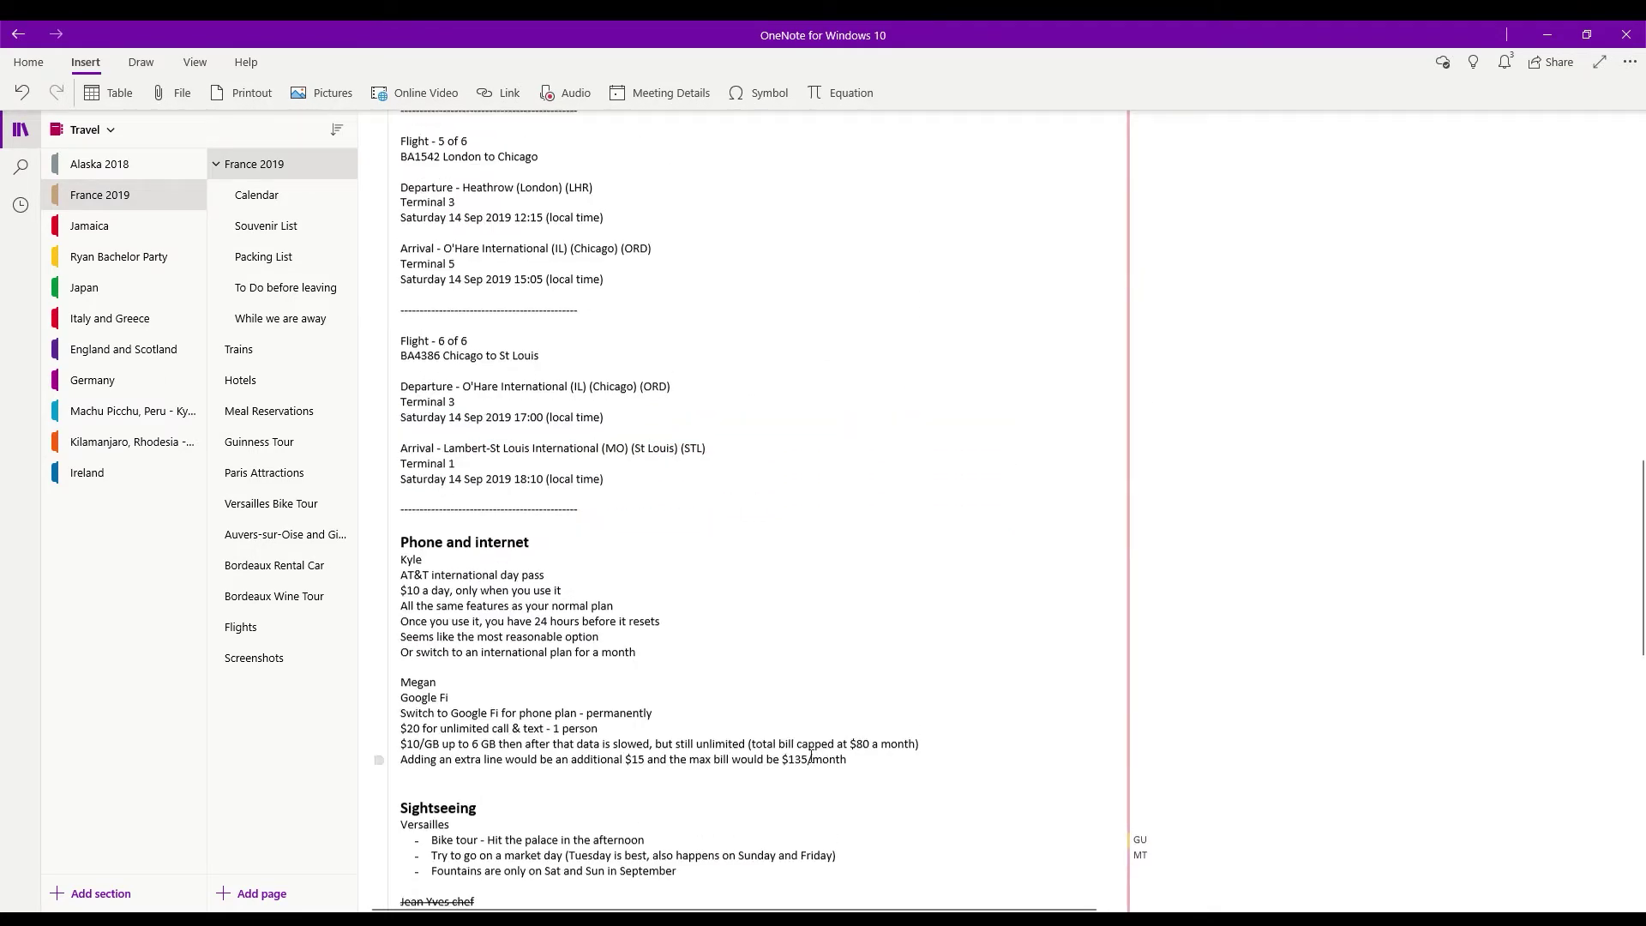
pyautogui.scroll(5, 811, 757)
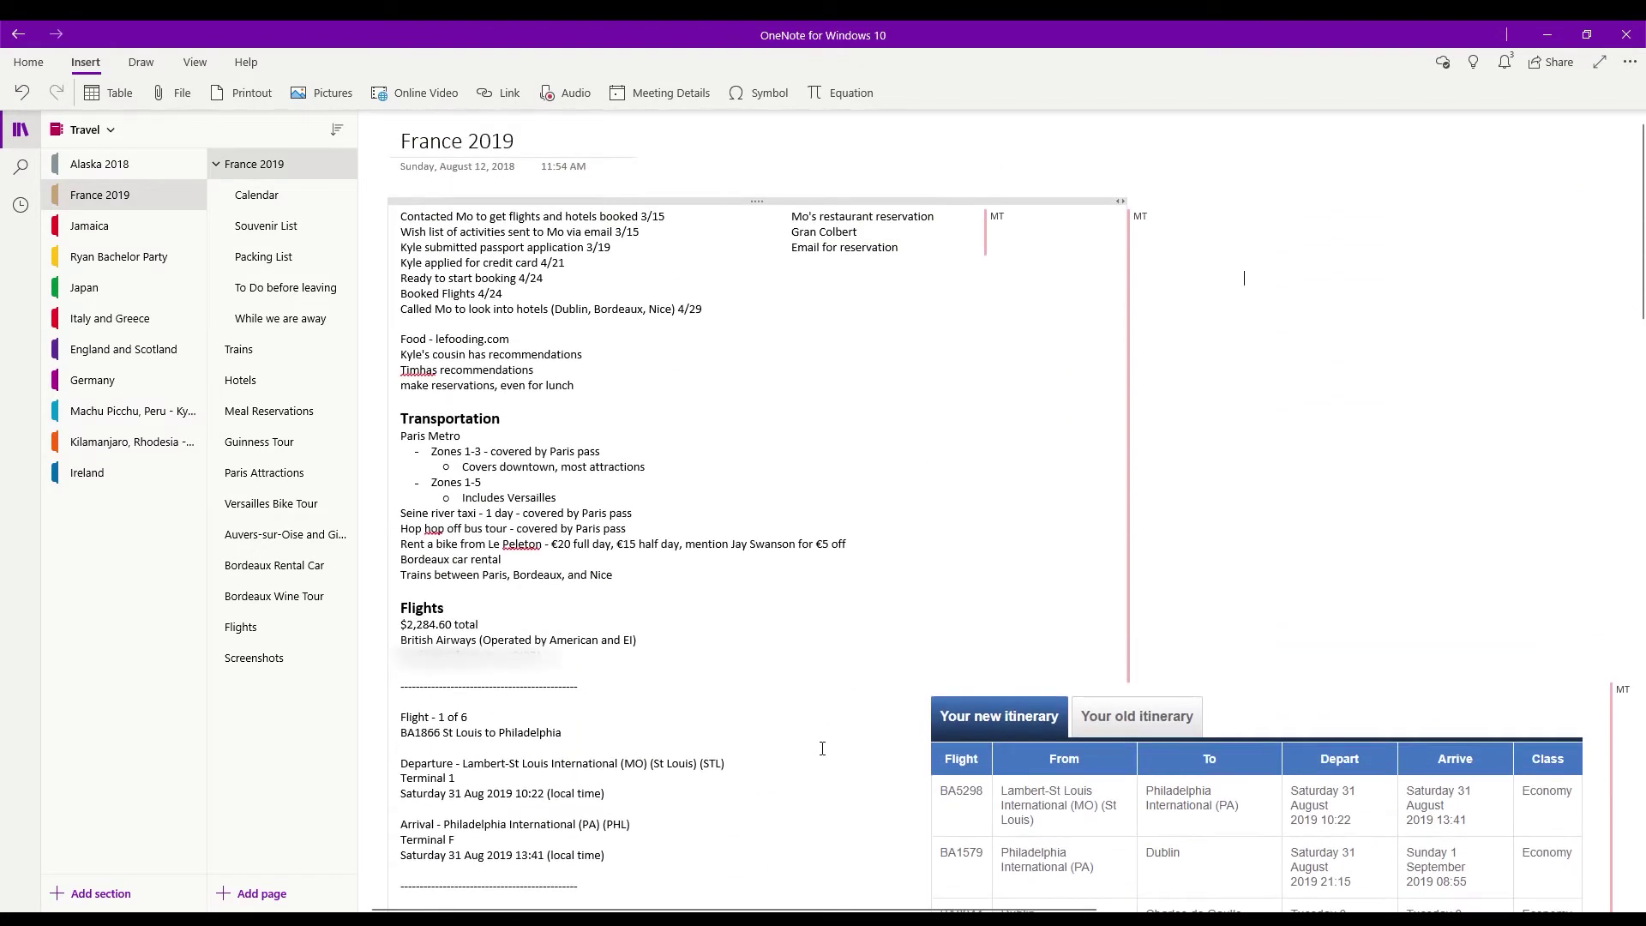
# Try a 7 x 4 table with its first two columns widened below the Calendar page's notes, and undo it
pyautogui.click(258, 199)
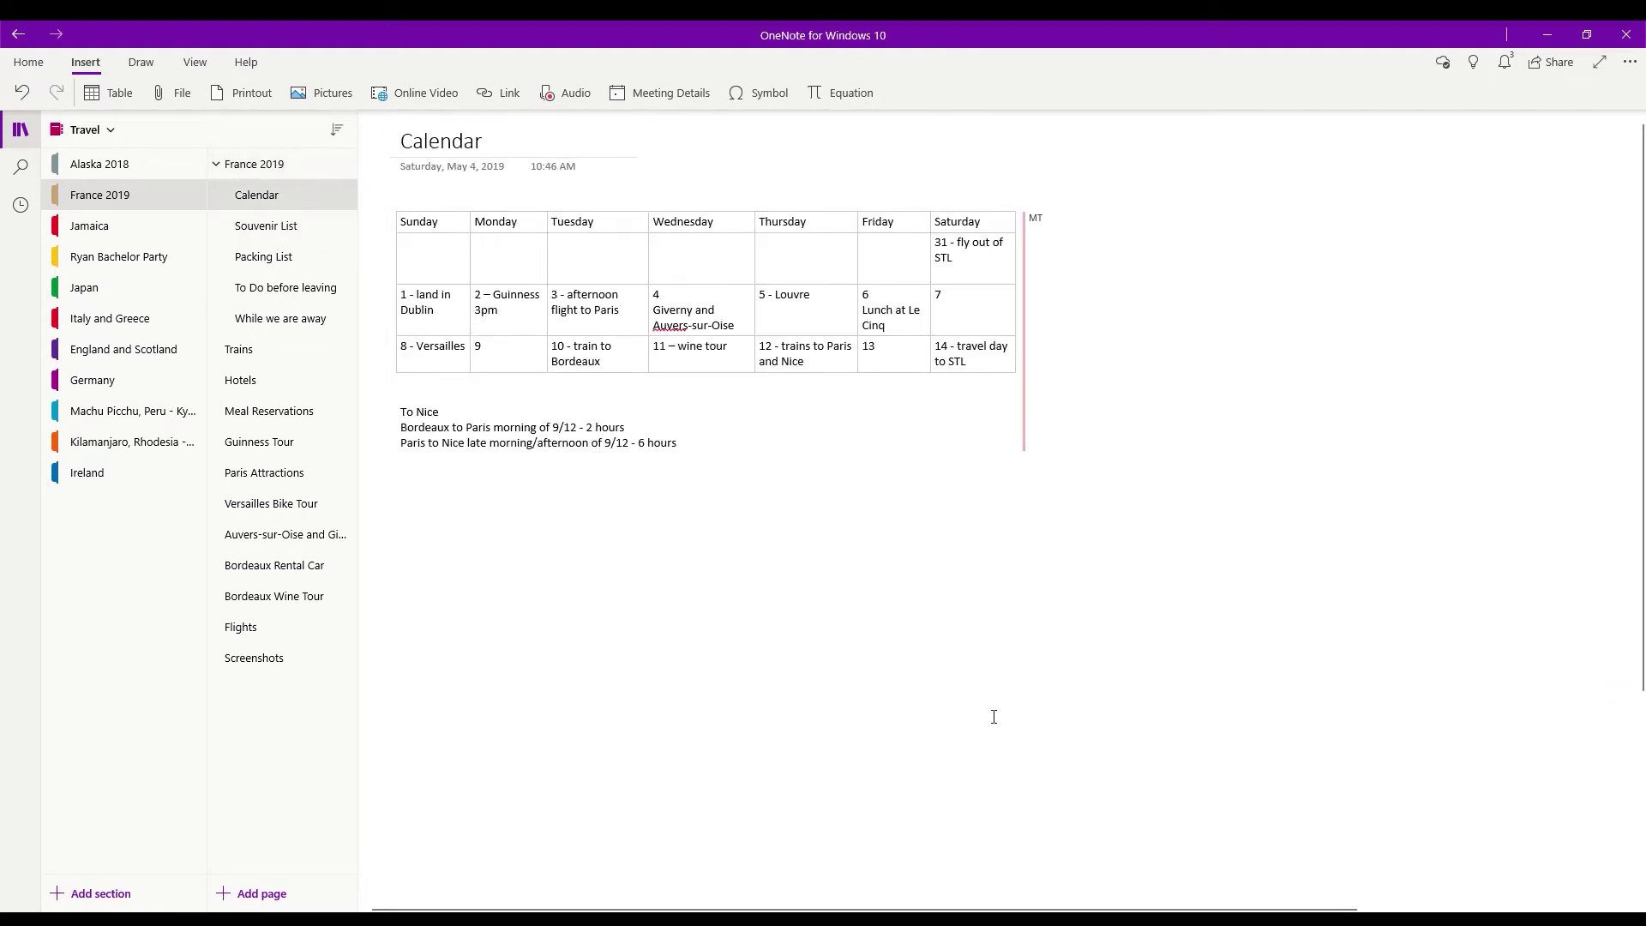
pyautogui.click(409, 524)
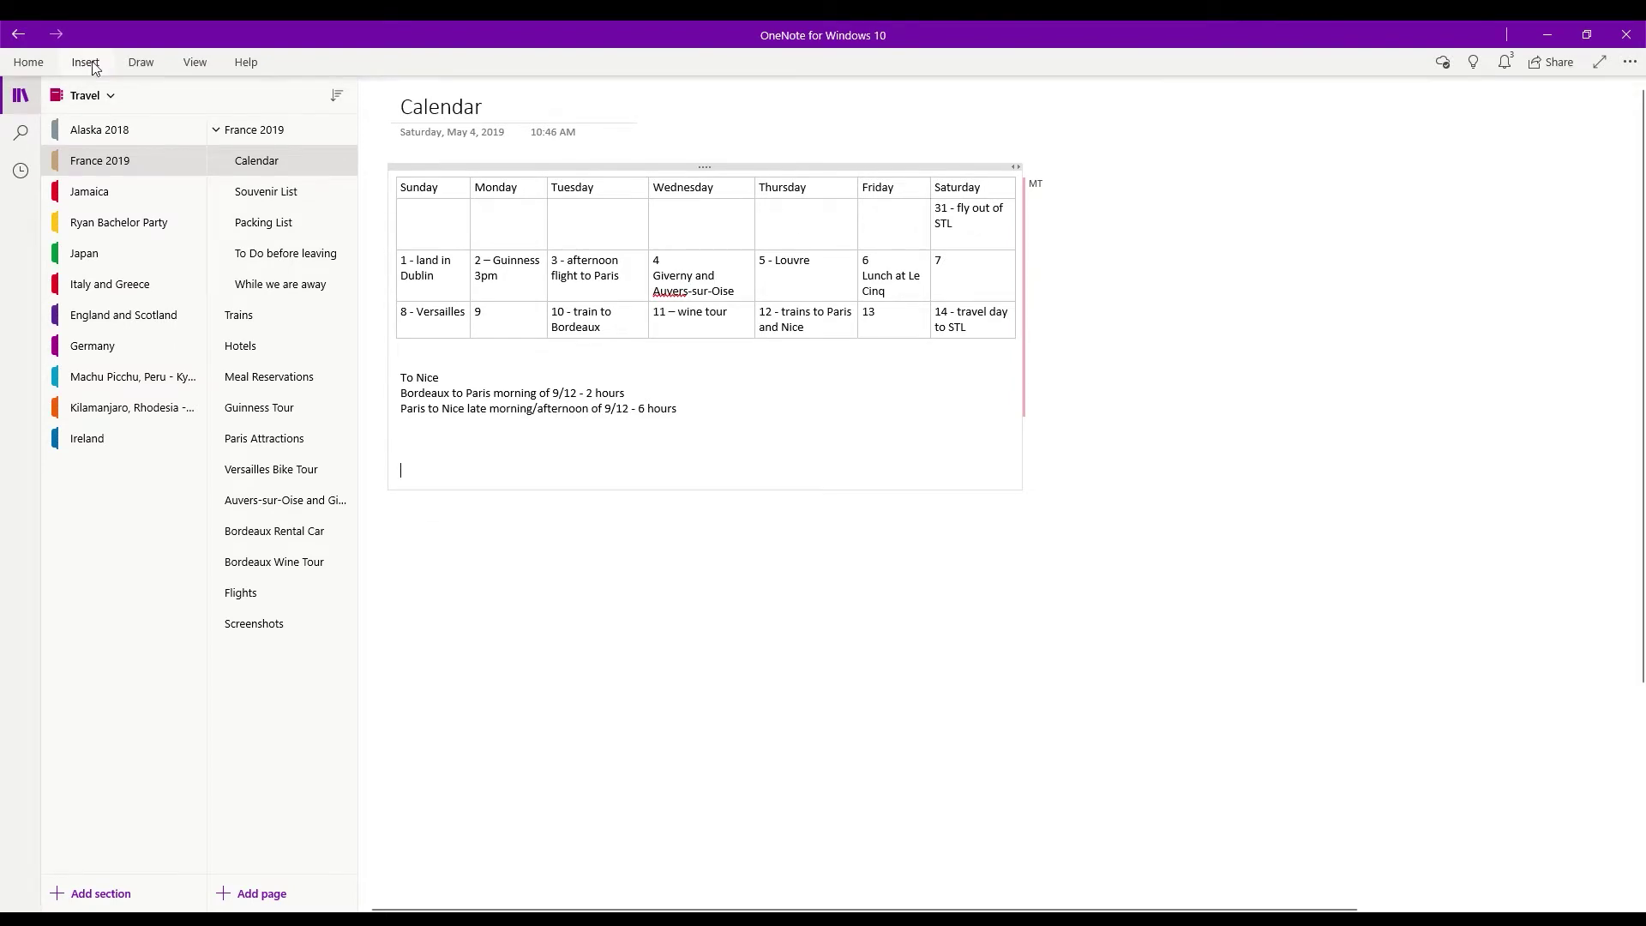
pyautogui.click(102, 104)
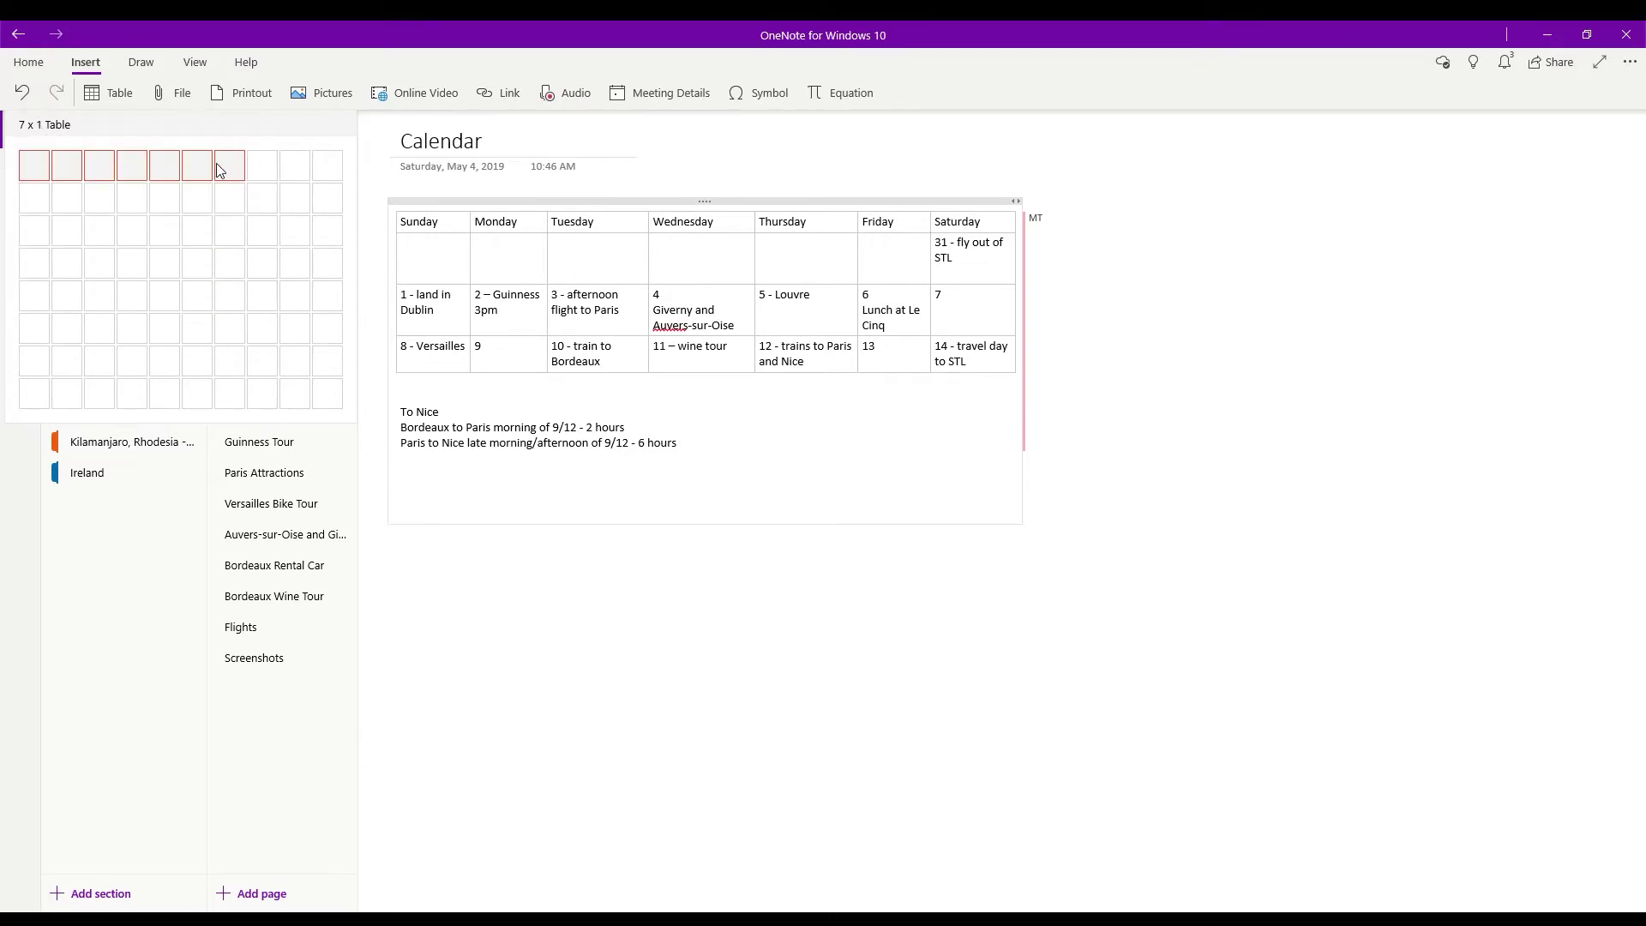
pyautogui.click(227, 262)
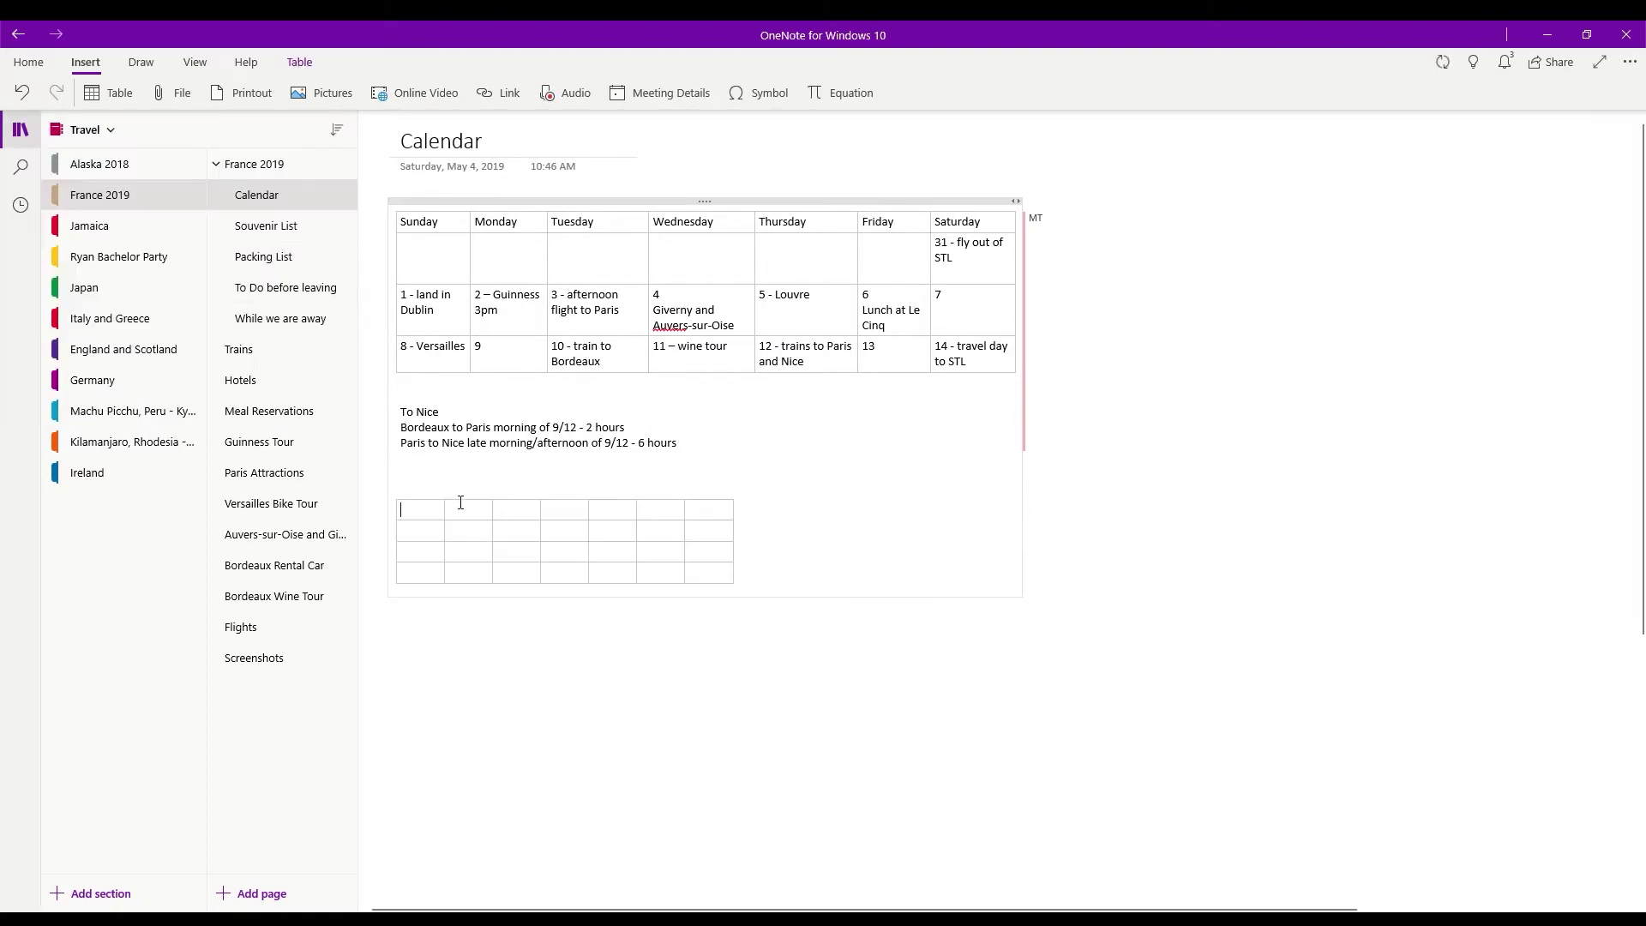
pyautogui.moveTo(458, 525); pyautogui.dragTo(660, 525)
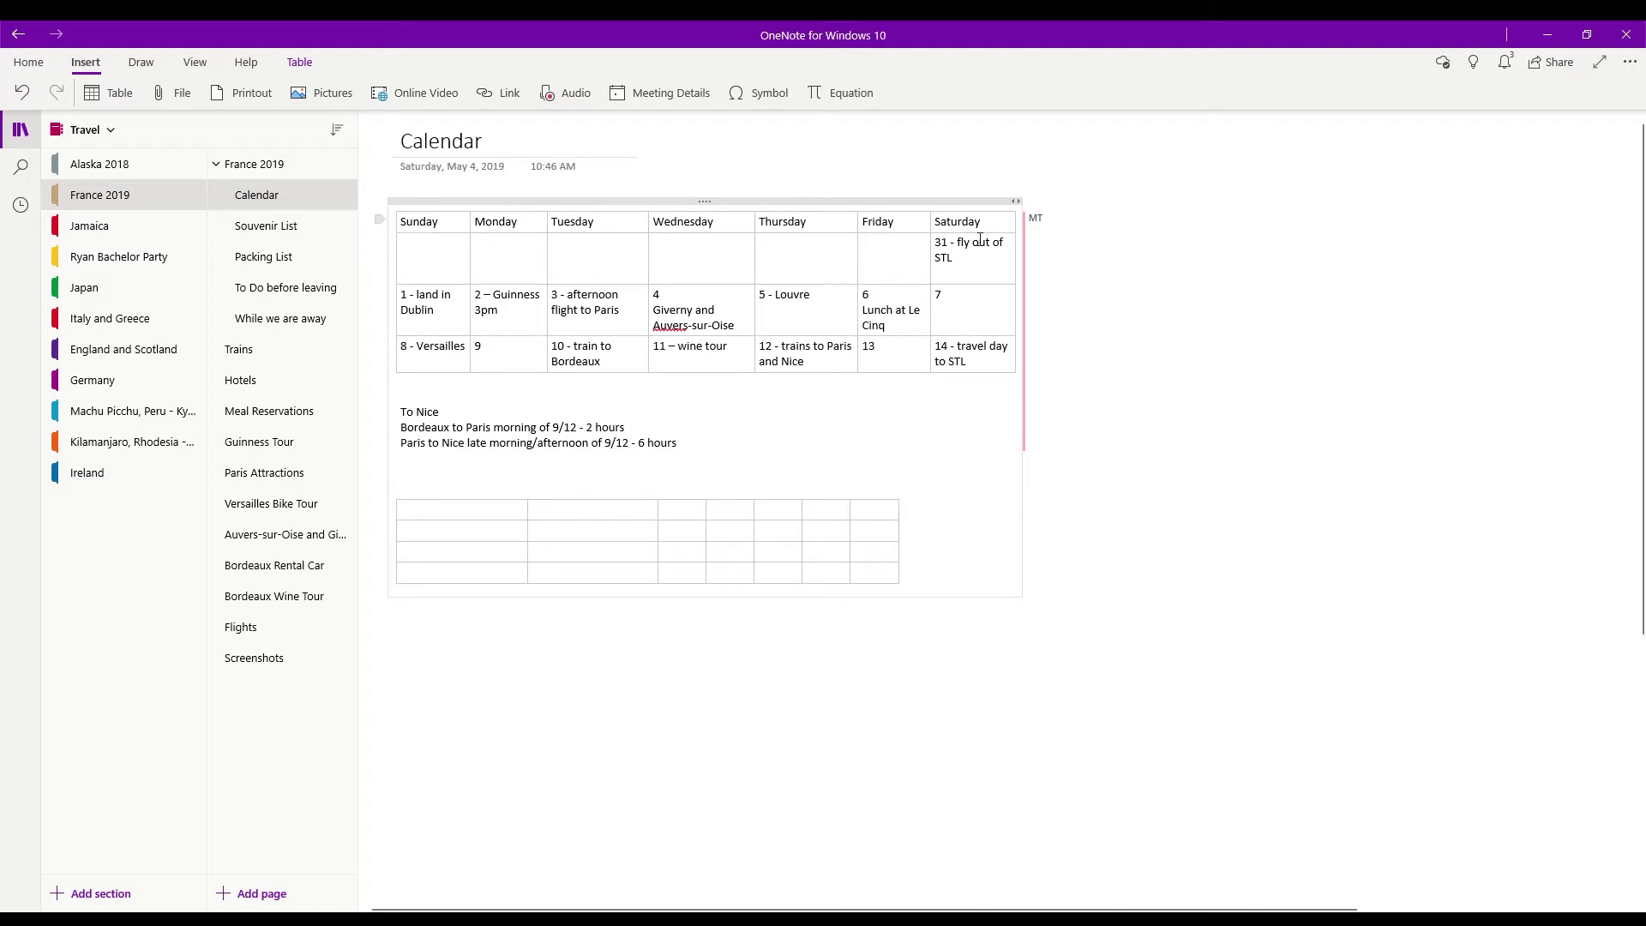
pyautogui.hotkey('ctrl', 'z')
pyautogui.click(967, 263)
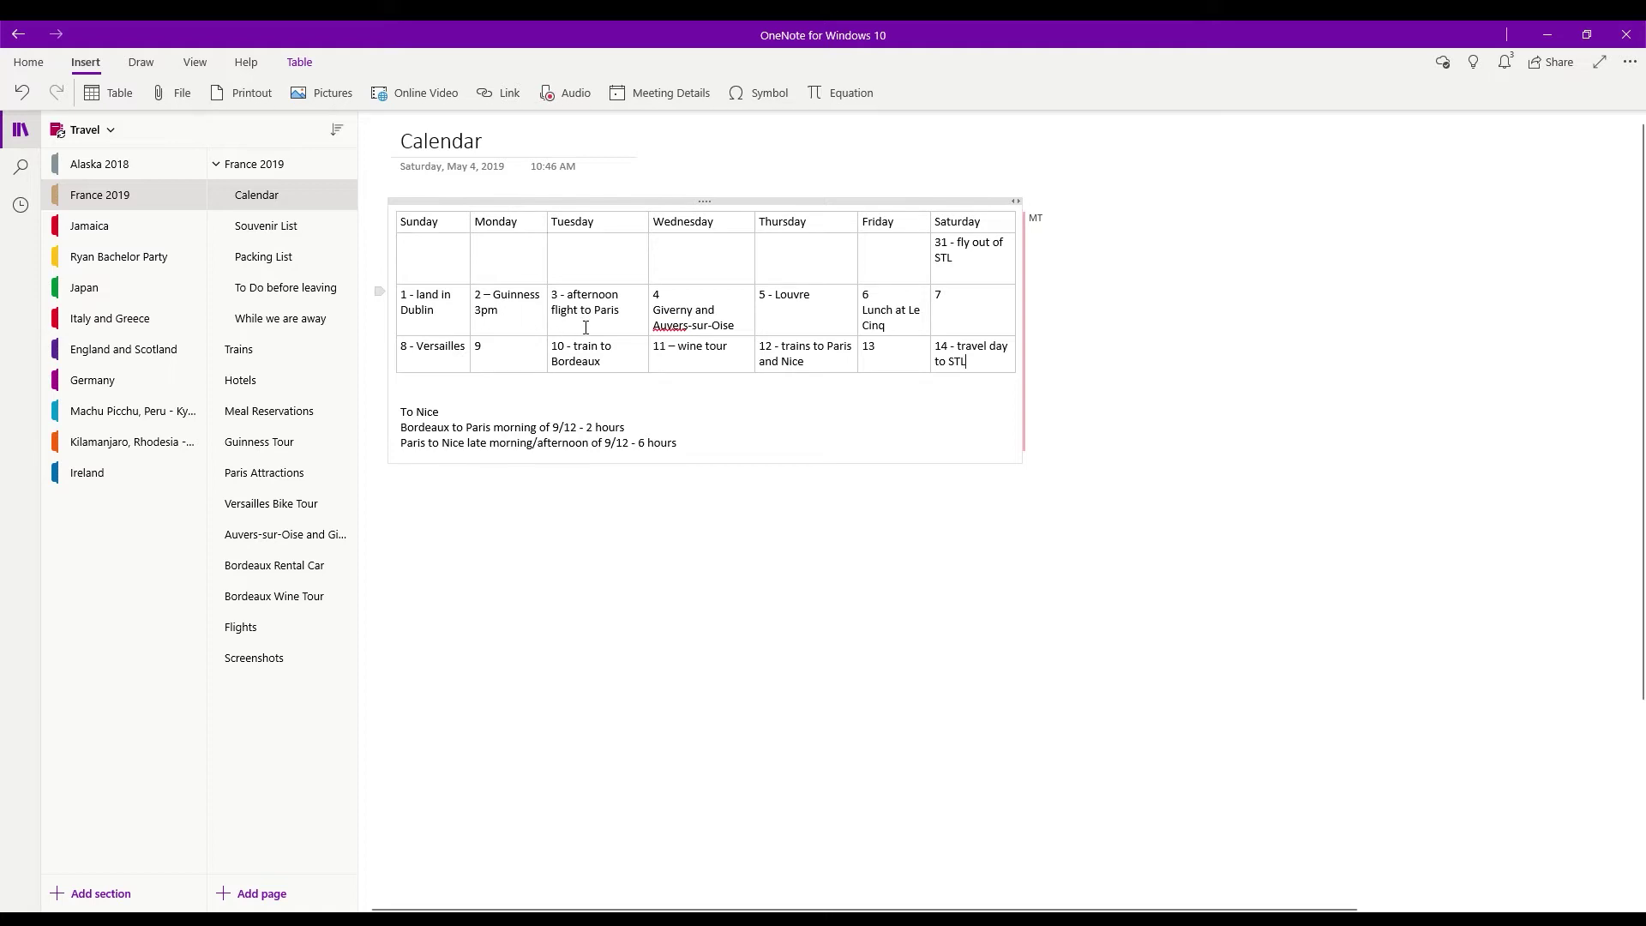
pyautogui.click(512, 322)
# Review the Souvenir List page and the whole Packing List page of the France 2019 section
pyautogui.click(273, 230)
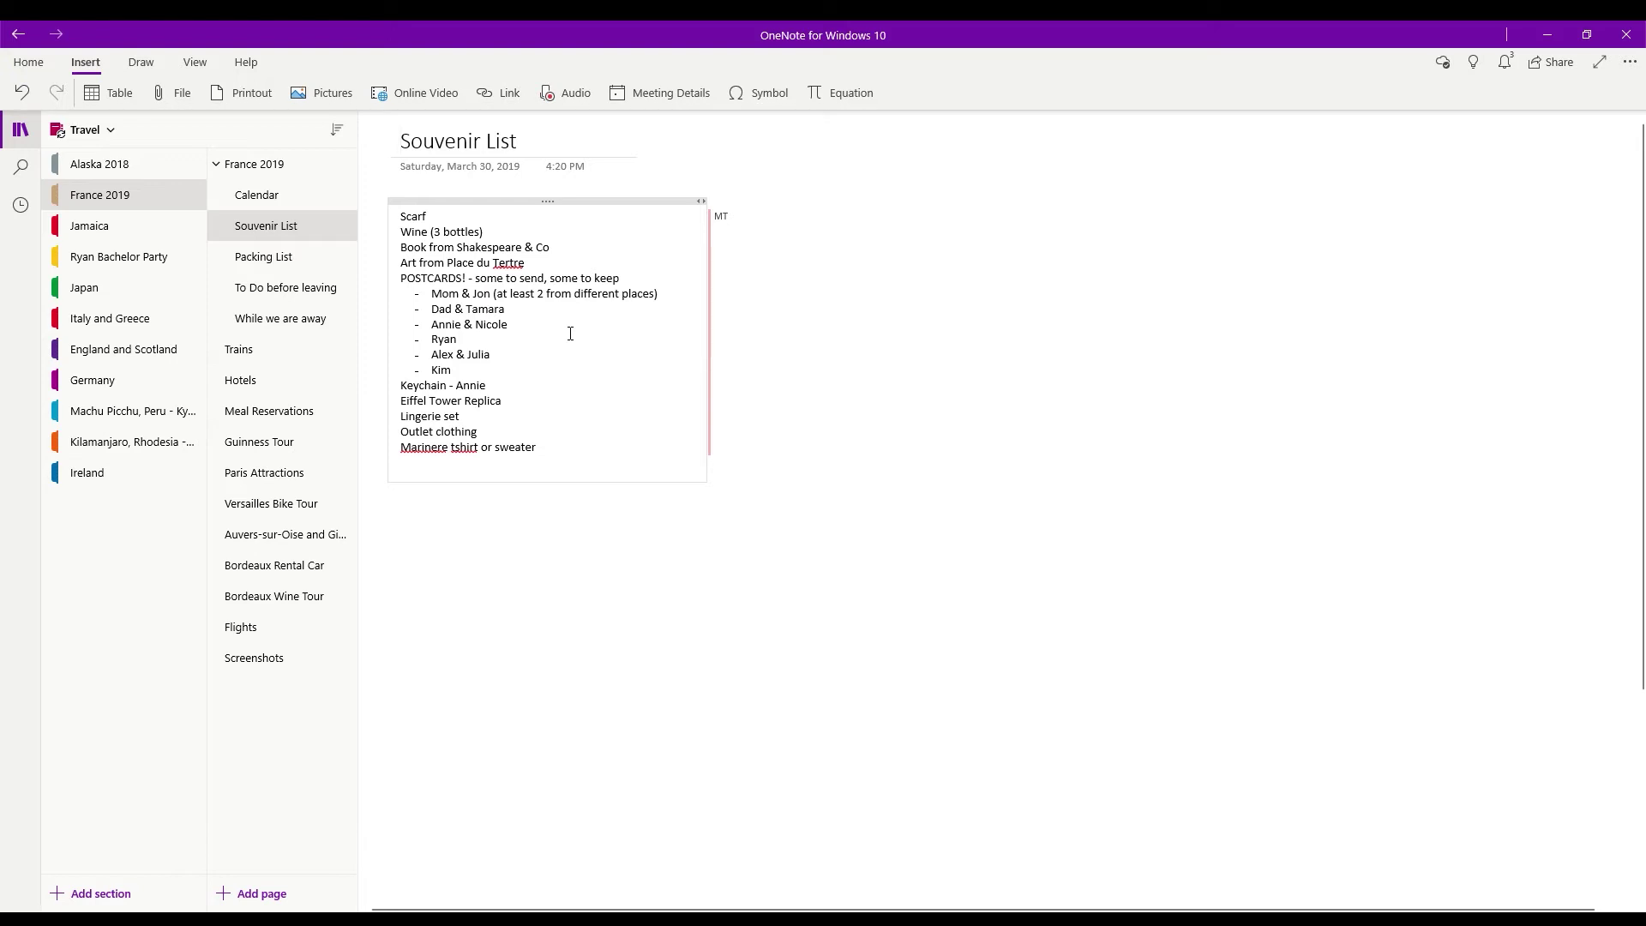
pyautogui.click(296, 254)
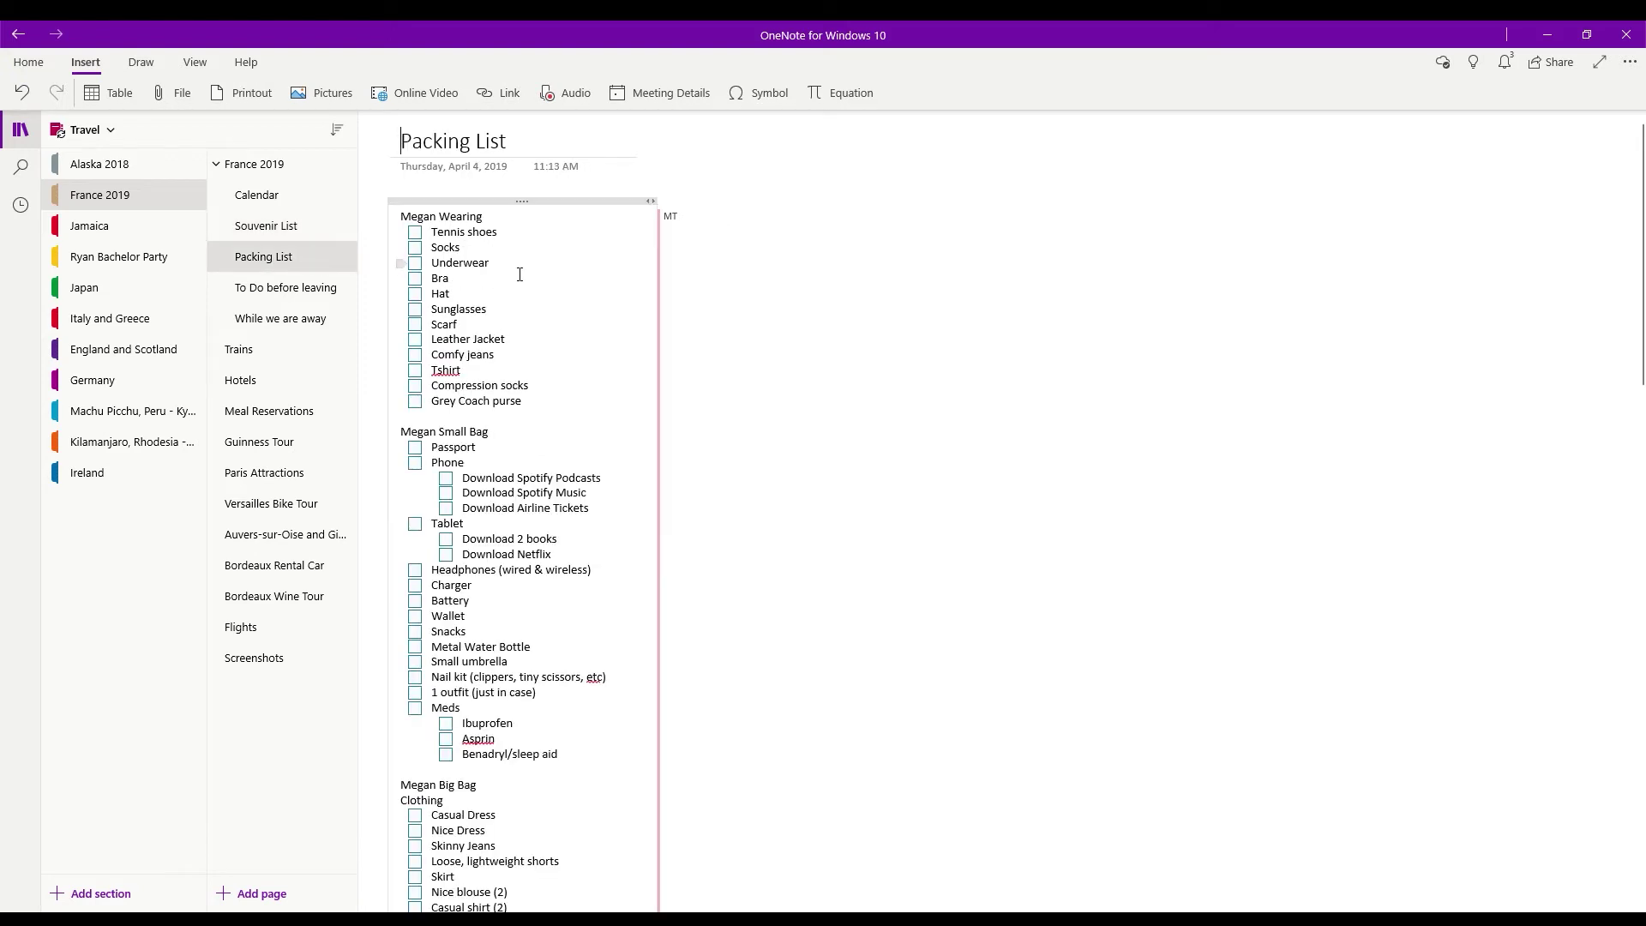
pyautogui.scroll(-6, 520, 275)
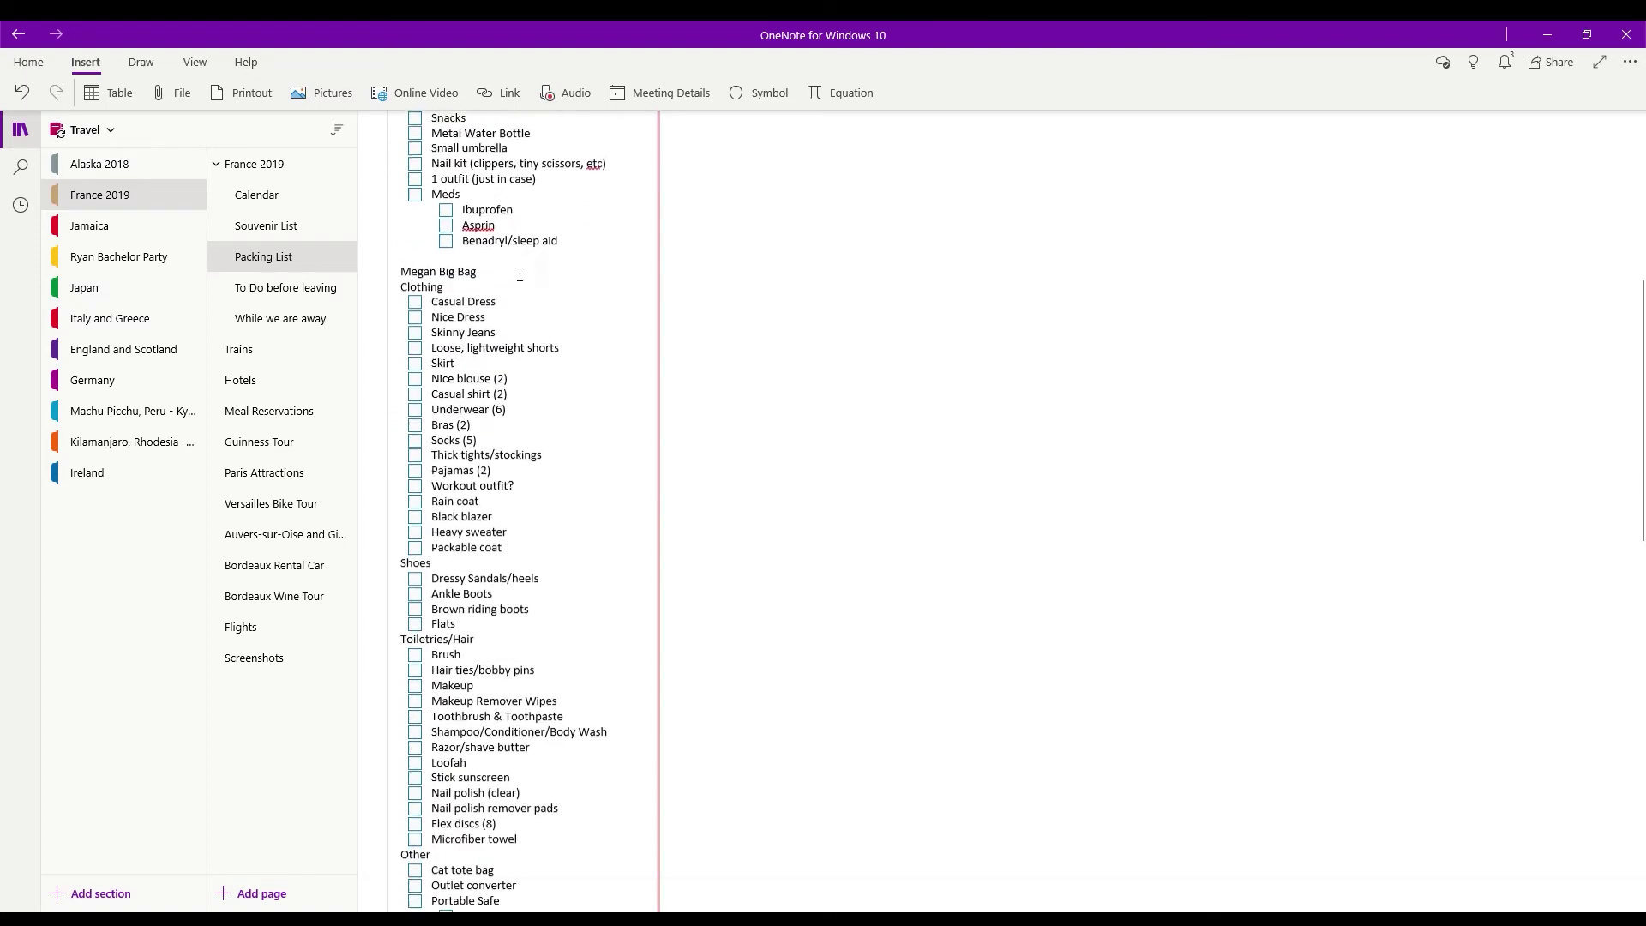
pyautogui.scroll(-6, 502, 262)
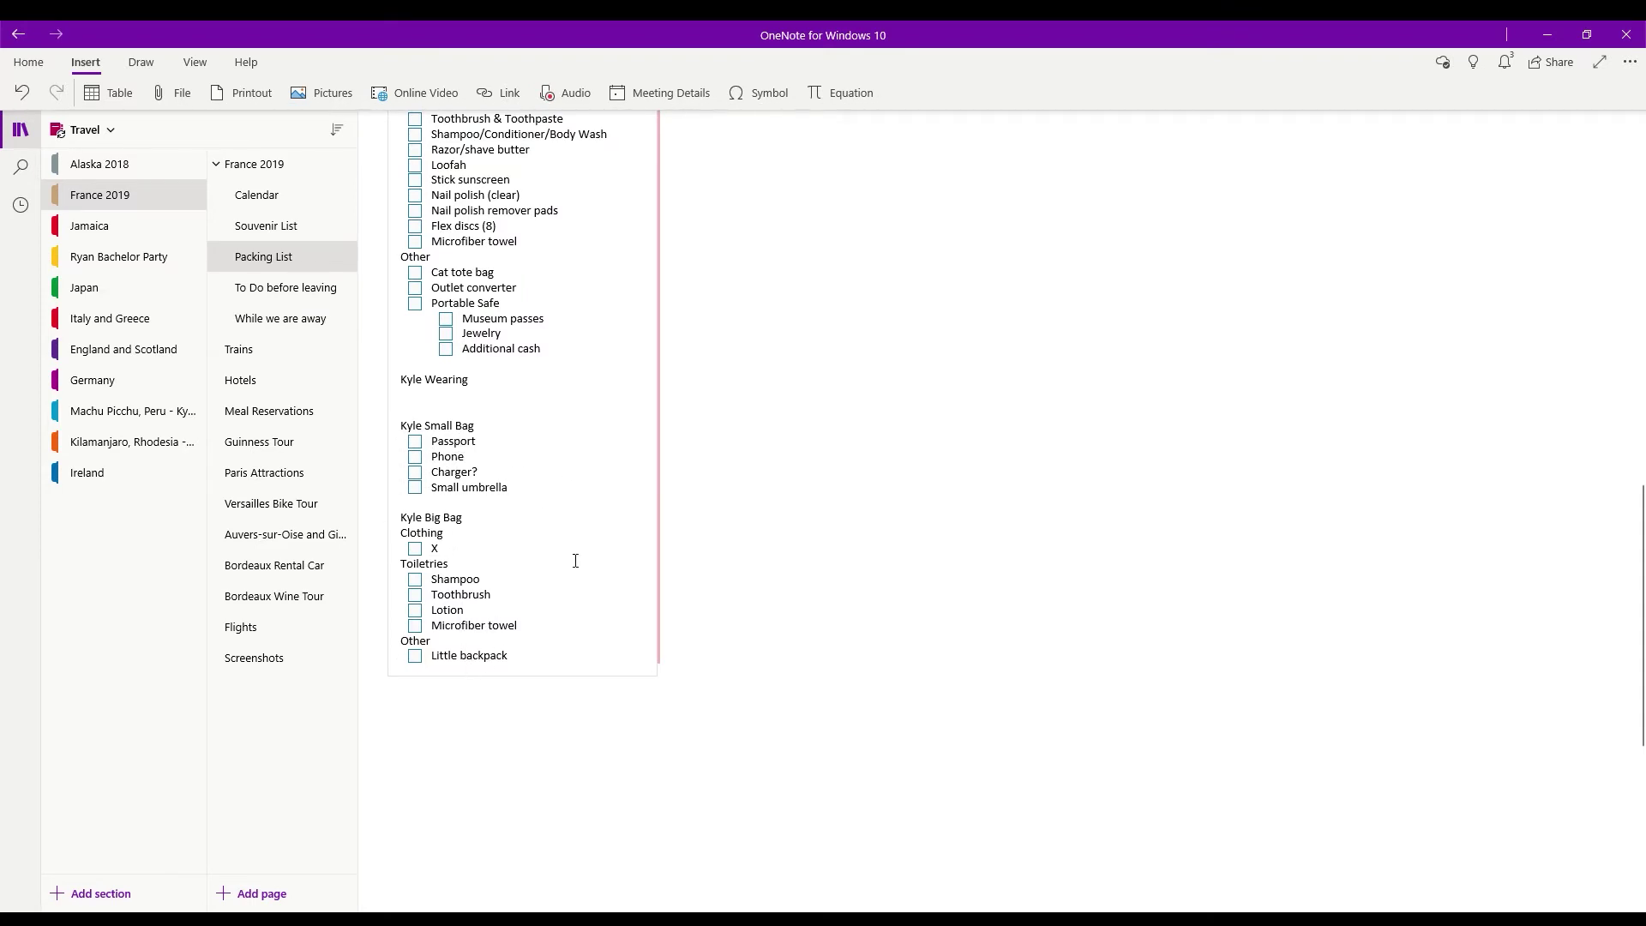
pyautogui.scroll(6, 594, 606)
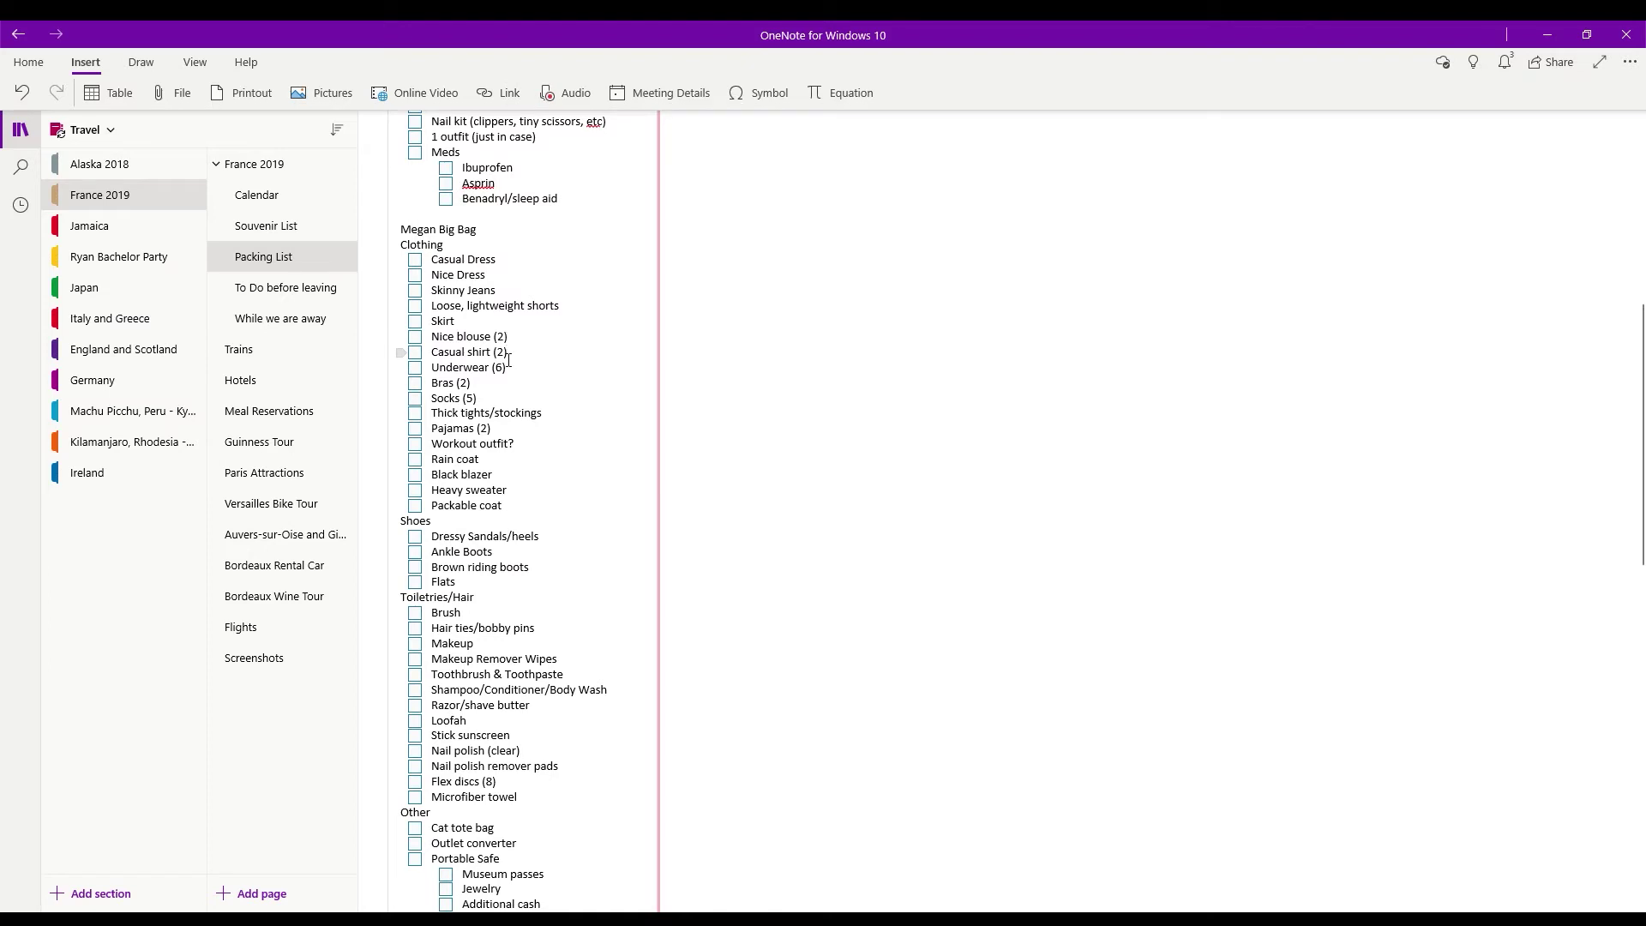
pyautogui.scroll(10, 558, 435)
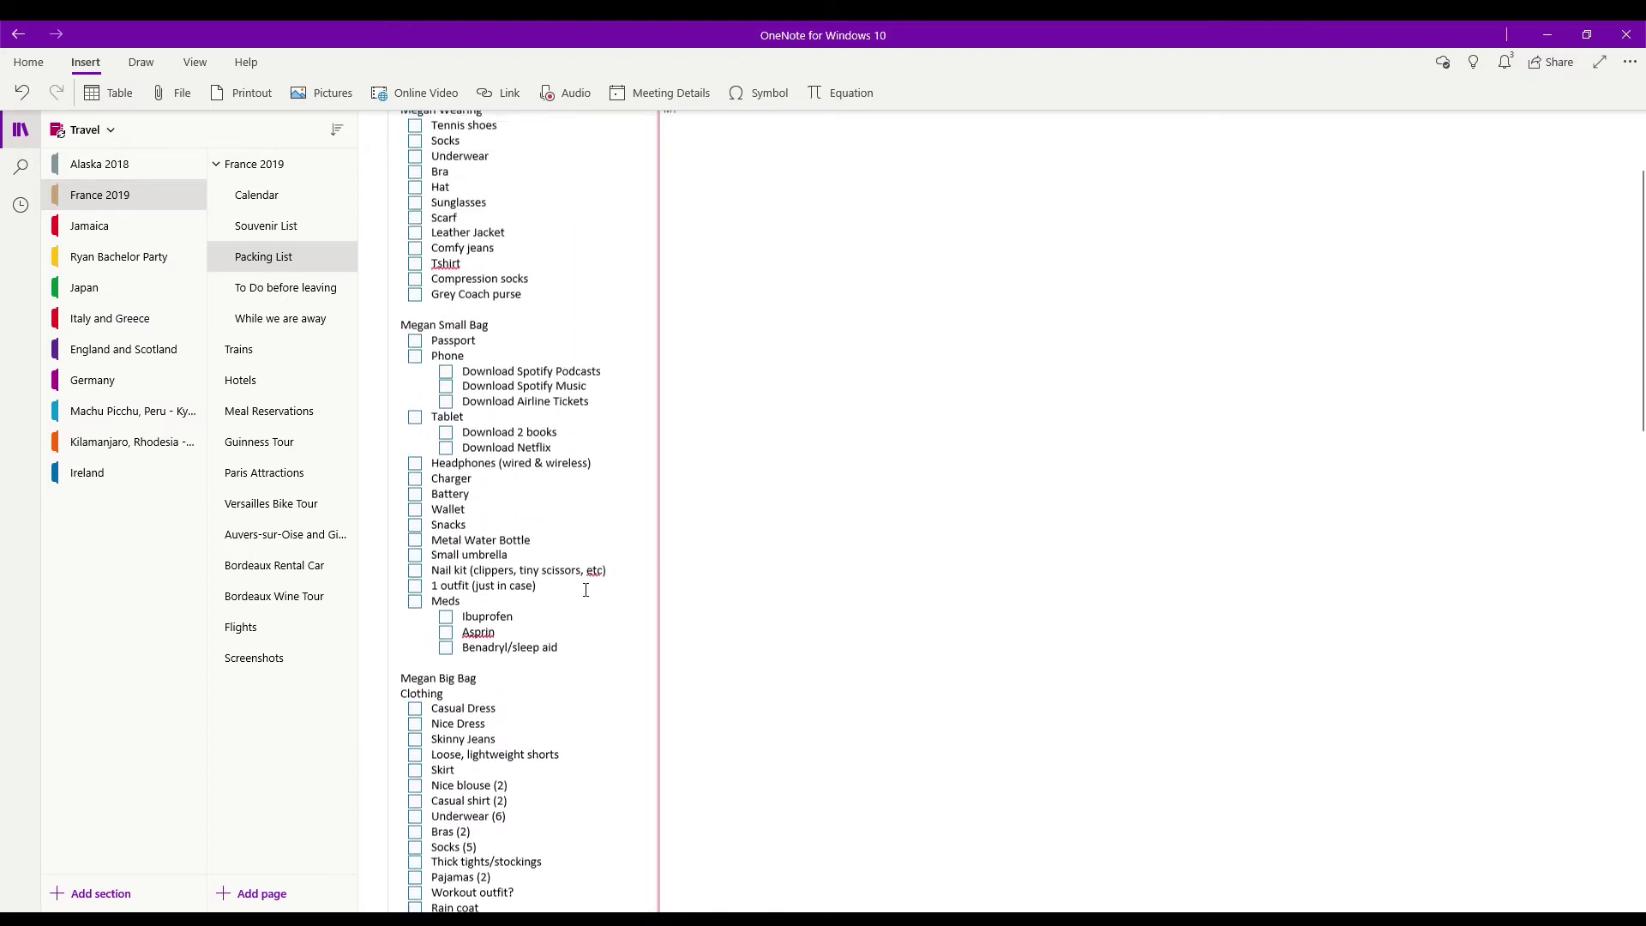
# Review the To Do before leaving checklist from 6 months to 1 day, and view the While we are away page
pyautogui.click(301, 291)
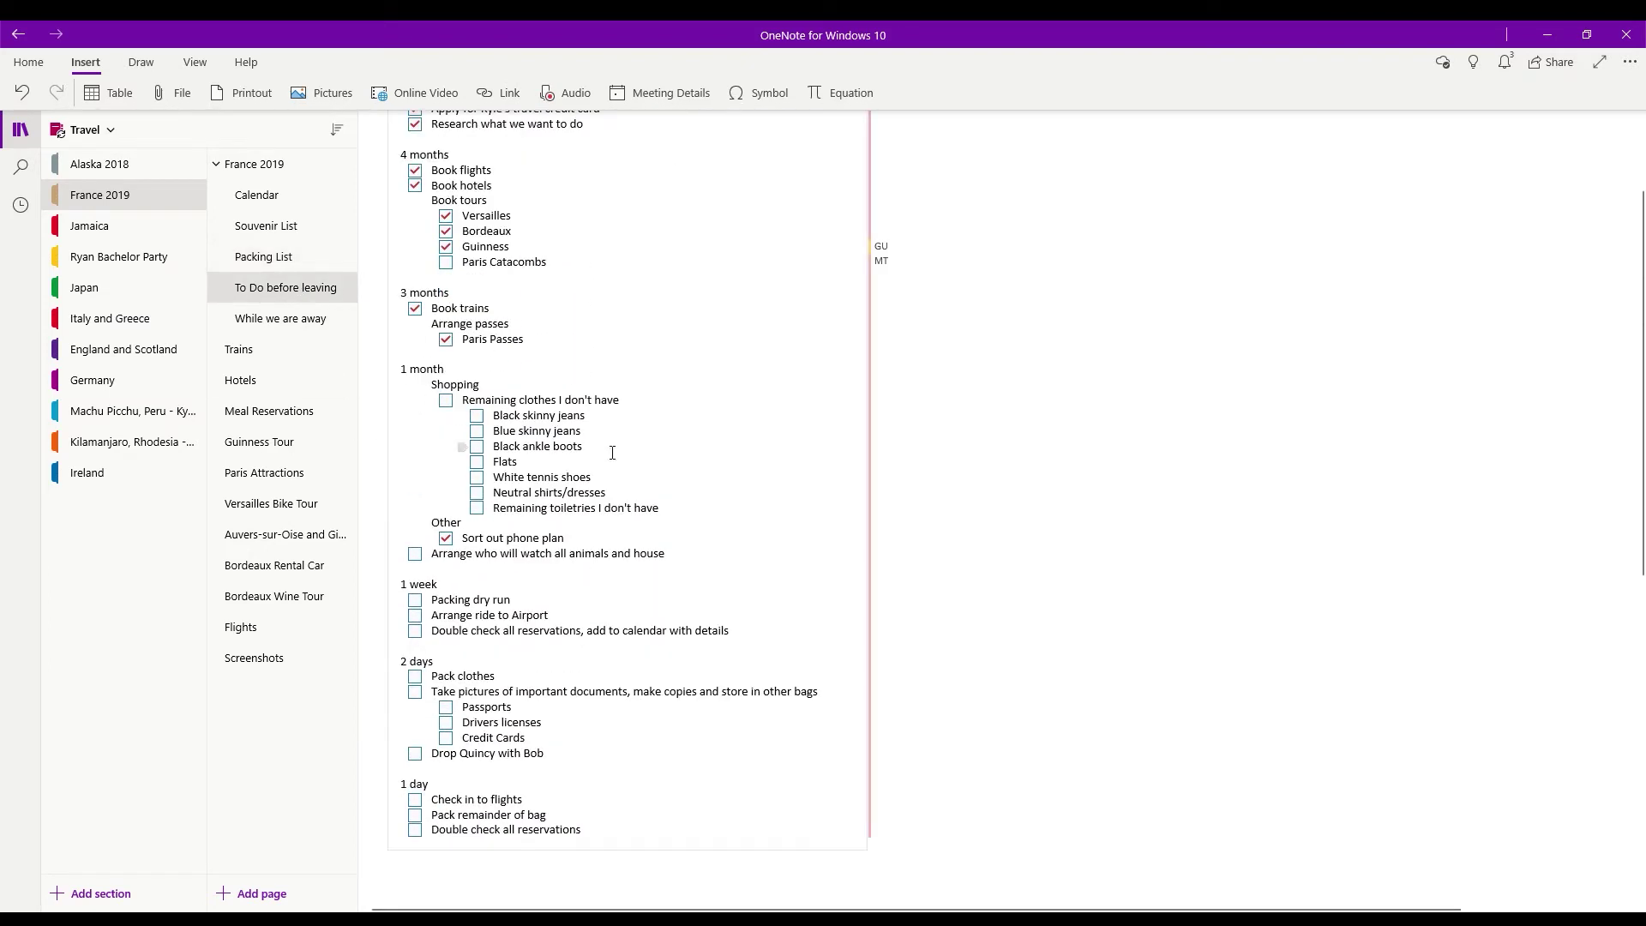
pyautogui.scroll(2, 463, 447)
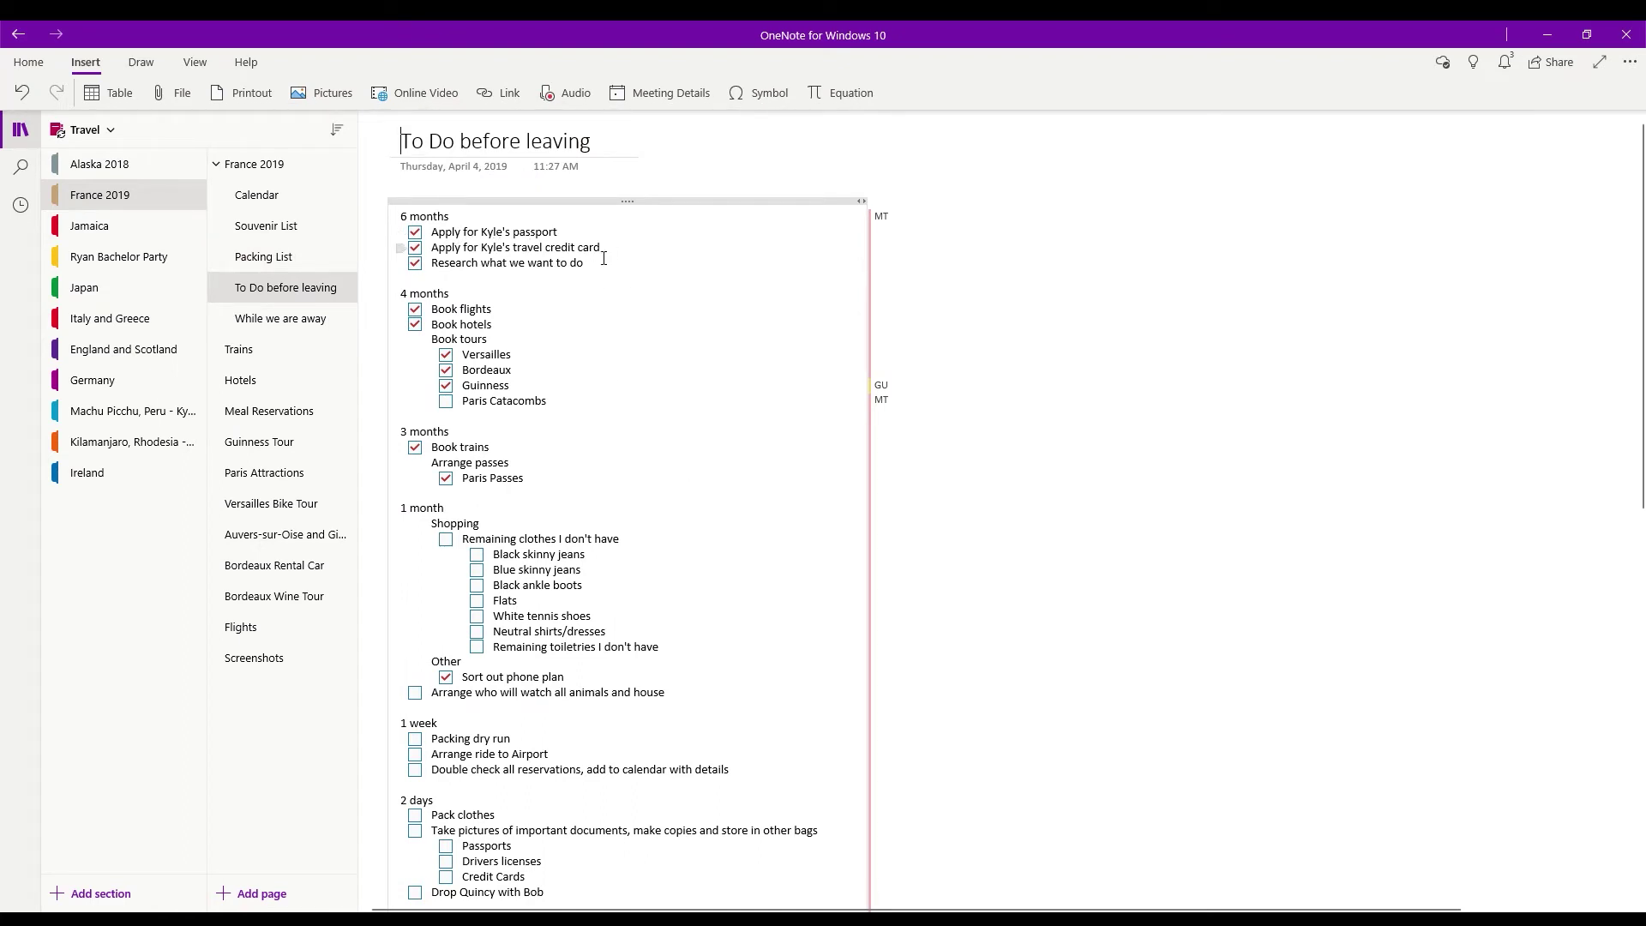
pyautogui.click(606, 273)
pyautogui.scroll(-2, 590, 304)
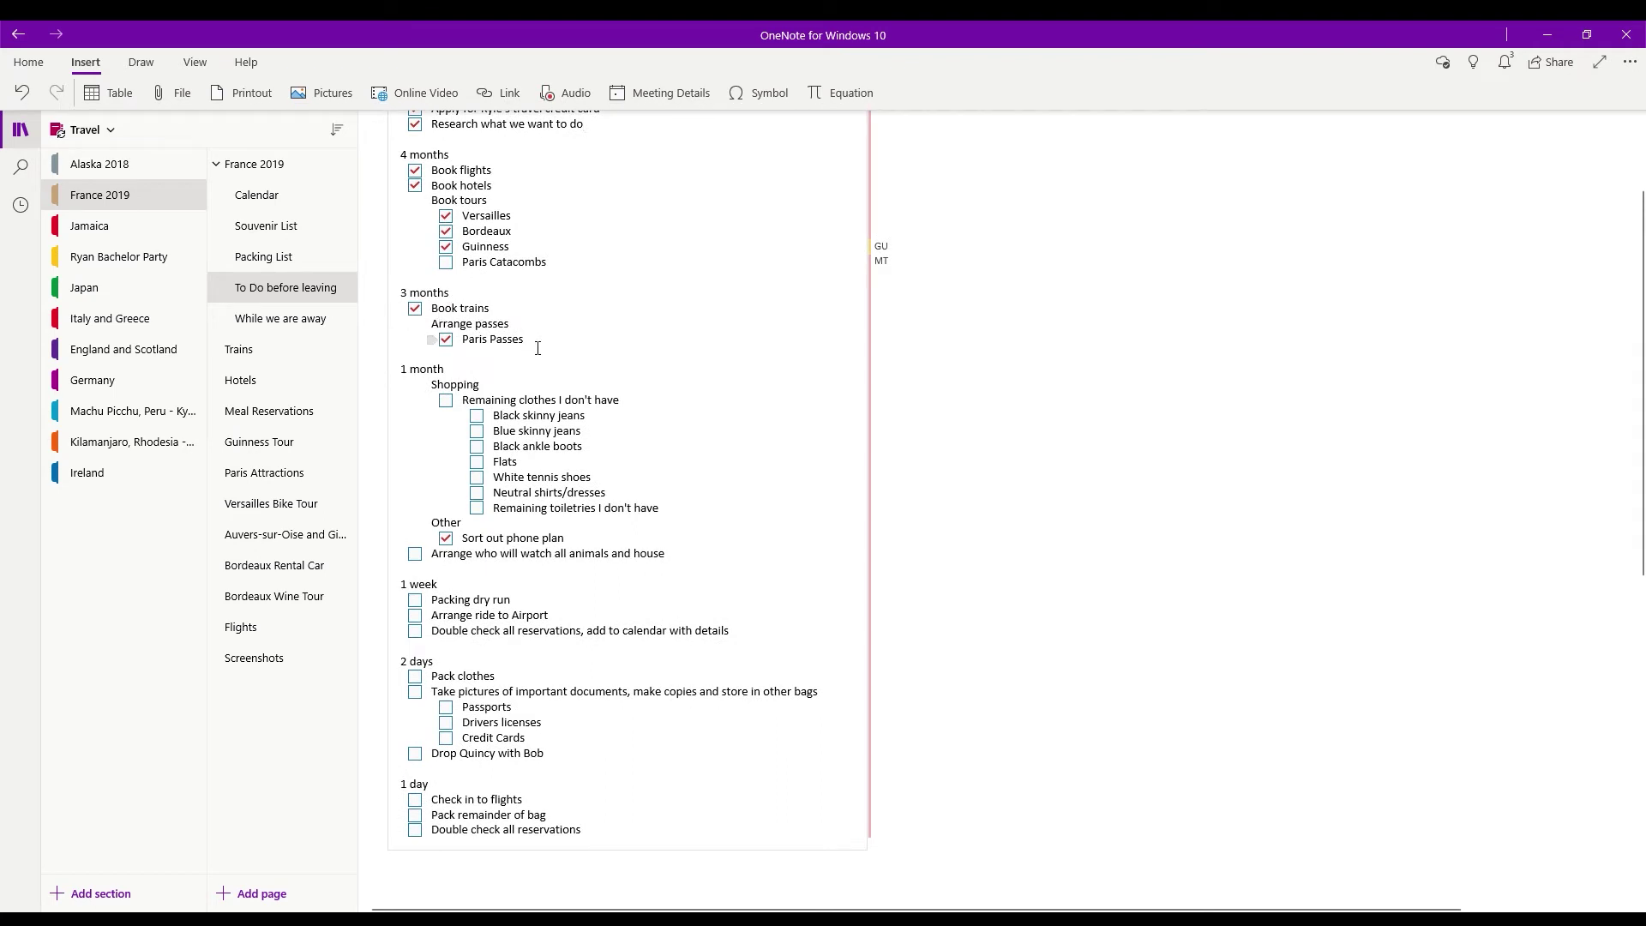
pyautogui.scroll(-2, 539, 345)
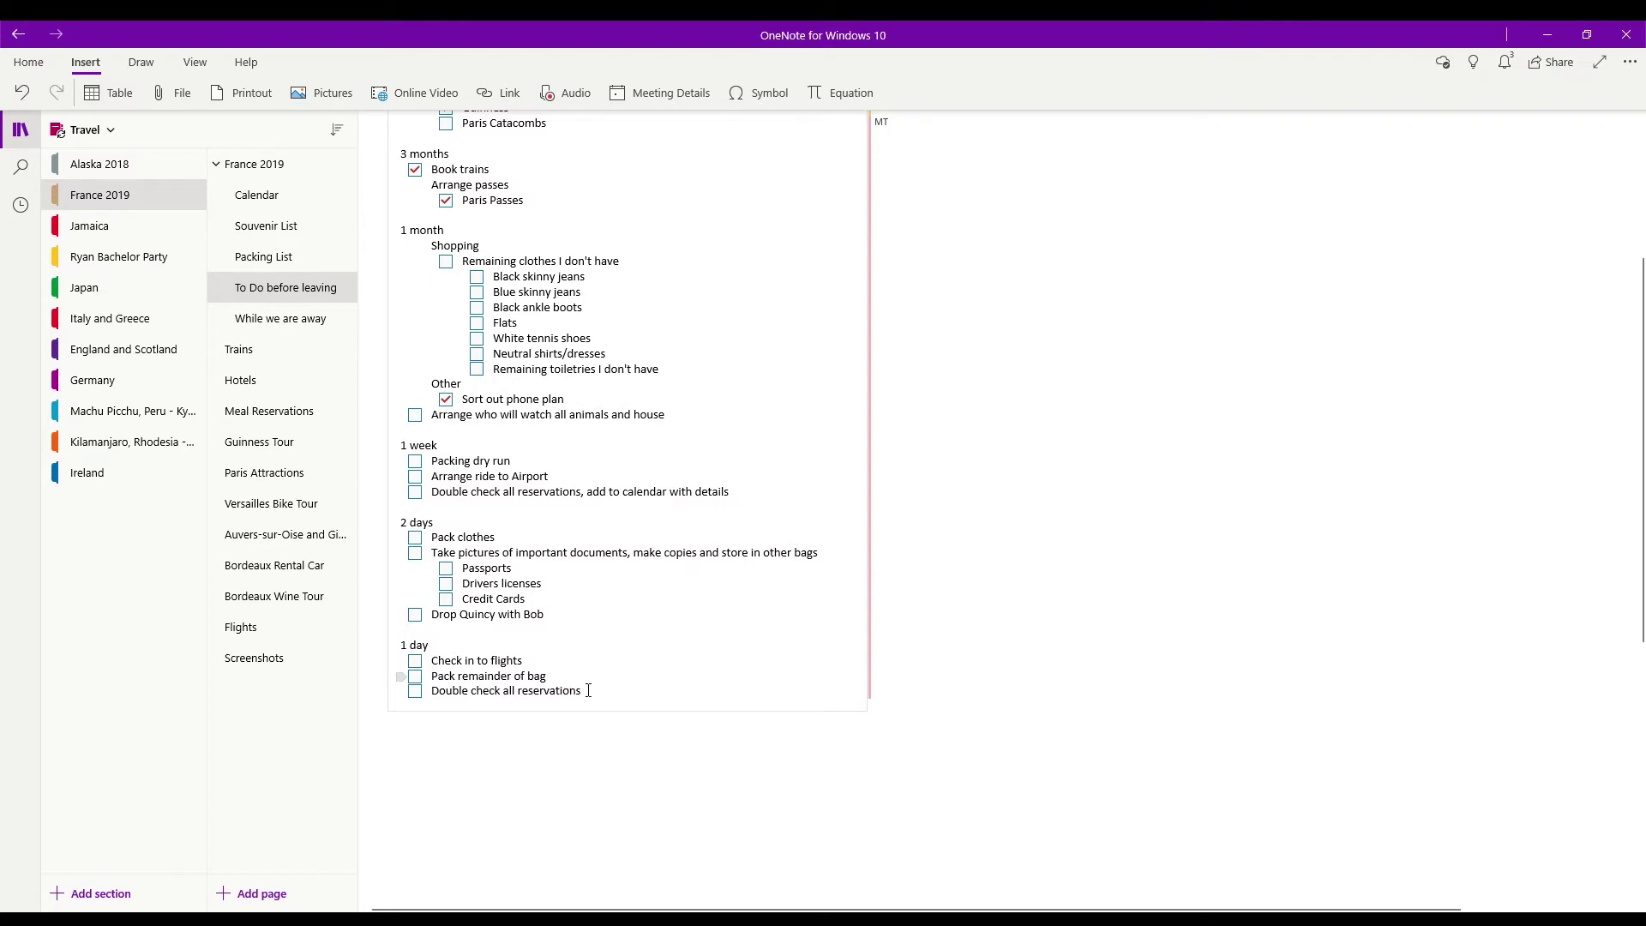
pyautogui.scroll(3, 606, 694)
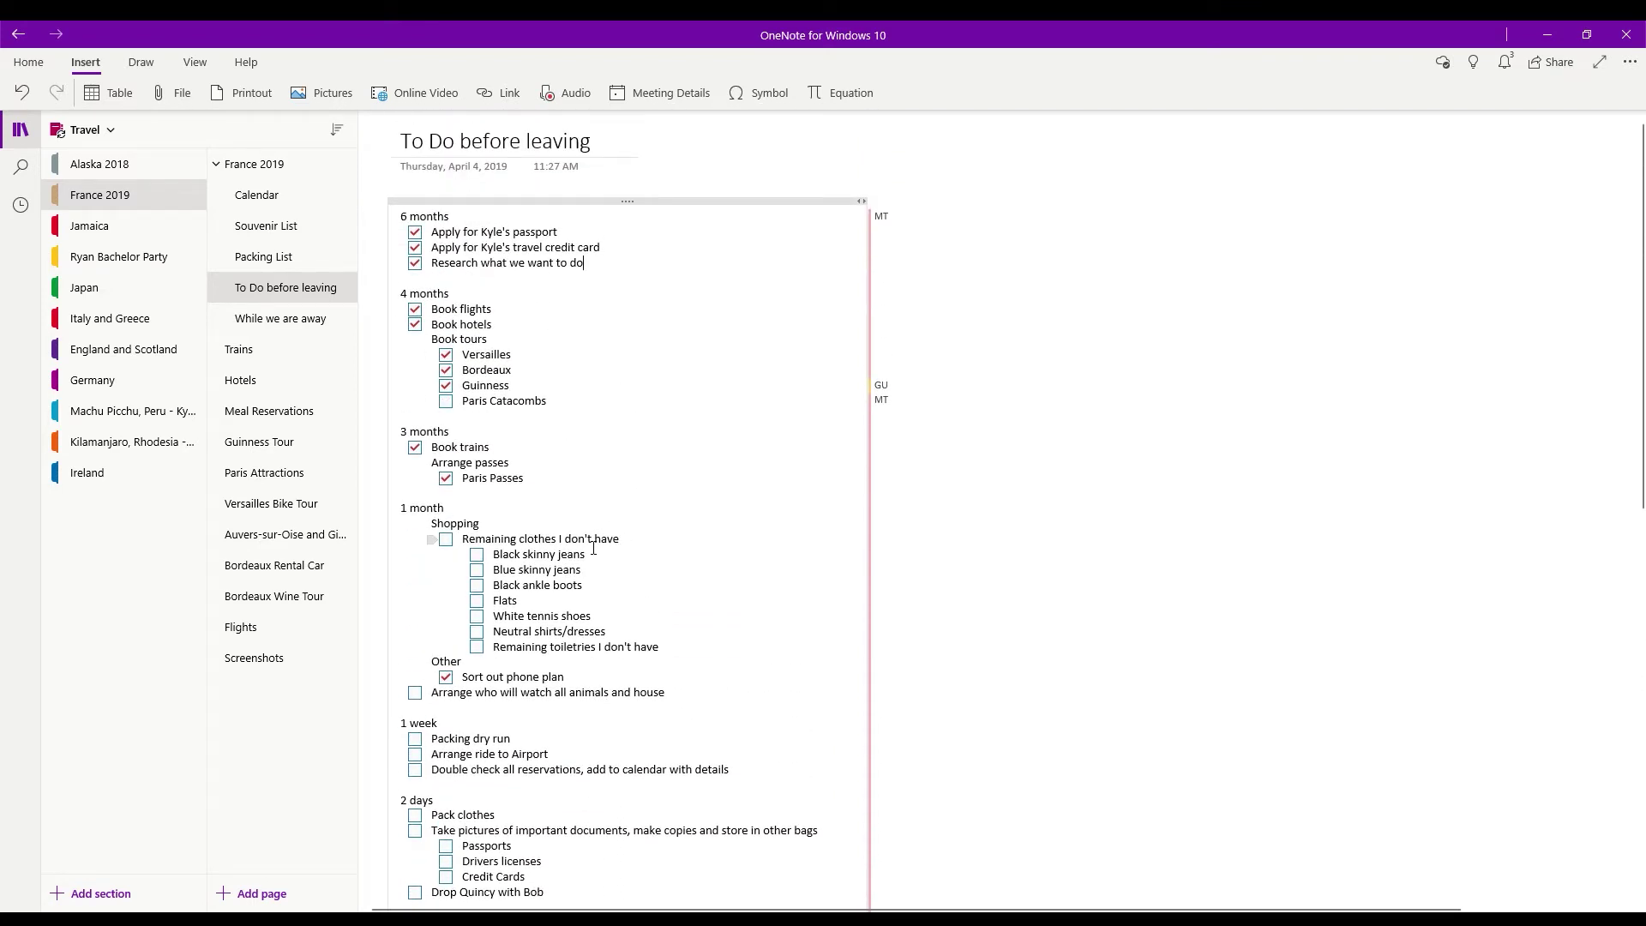
pyautogui.scroll(-2, 593, 547)
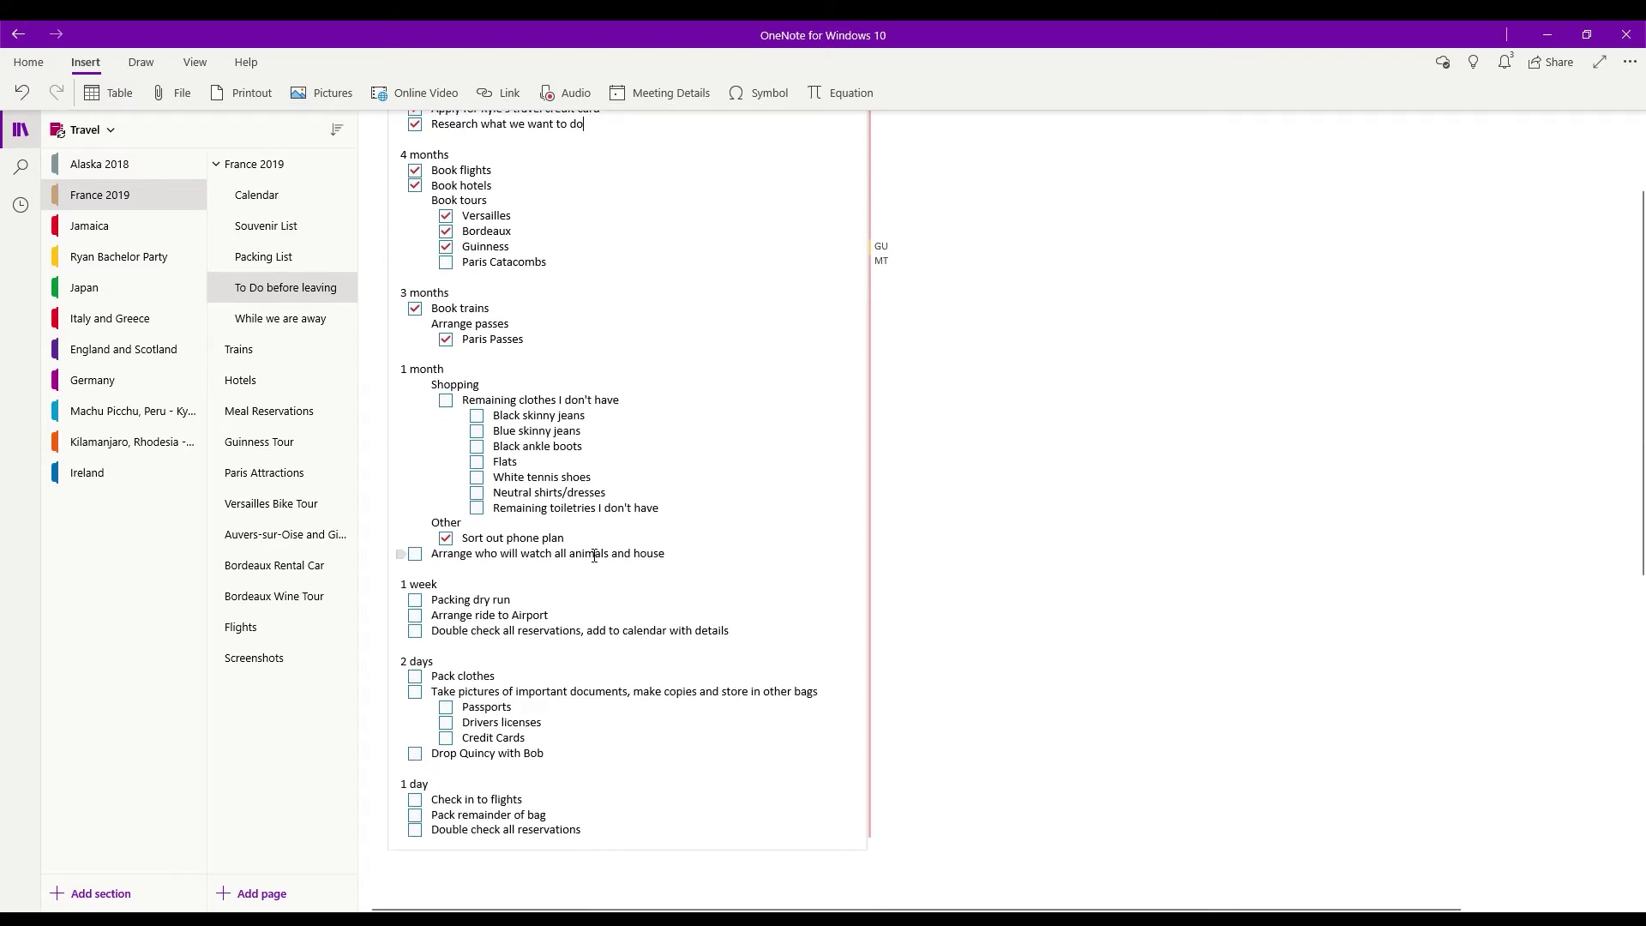
pyautogui.scroll(2, 593, 556)
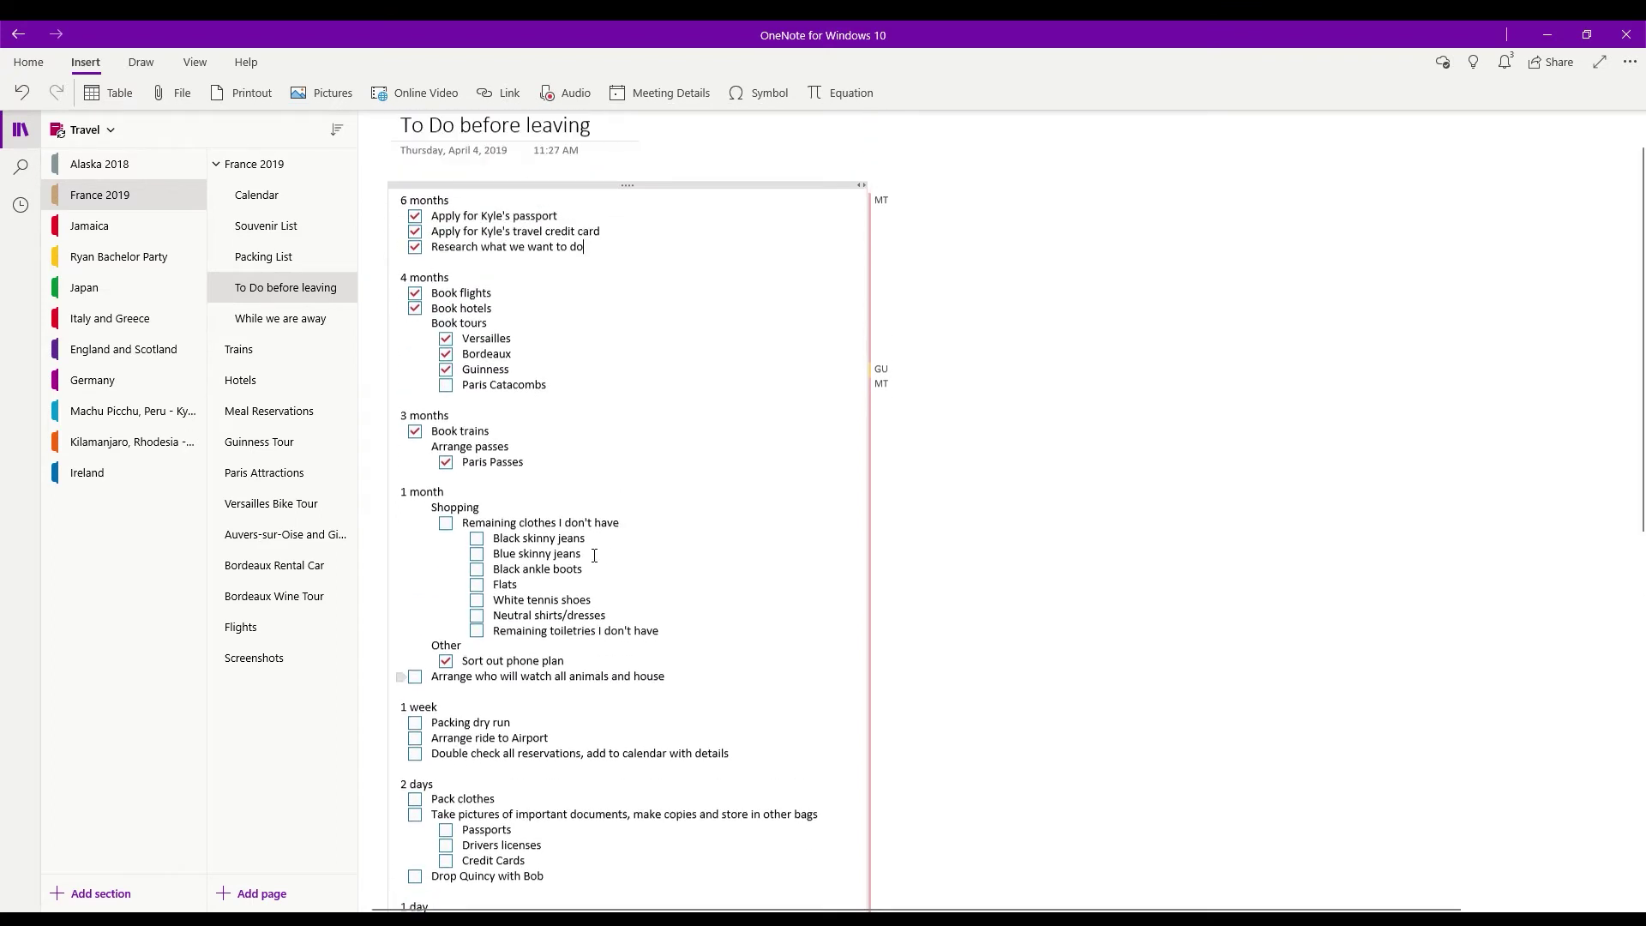
pyautogui.click(265, 318)
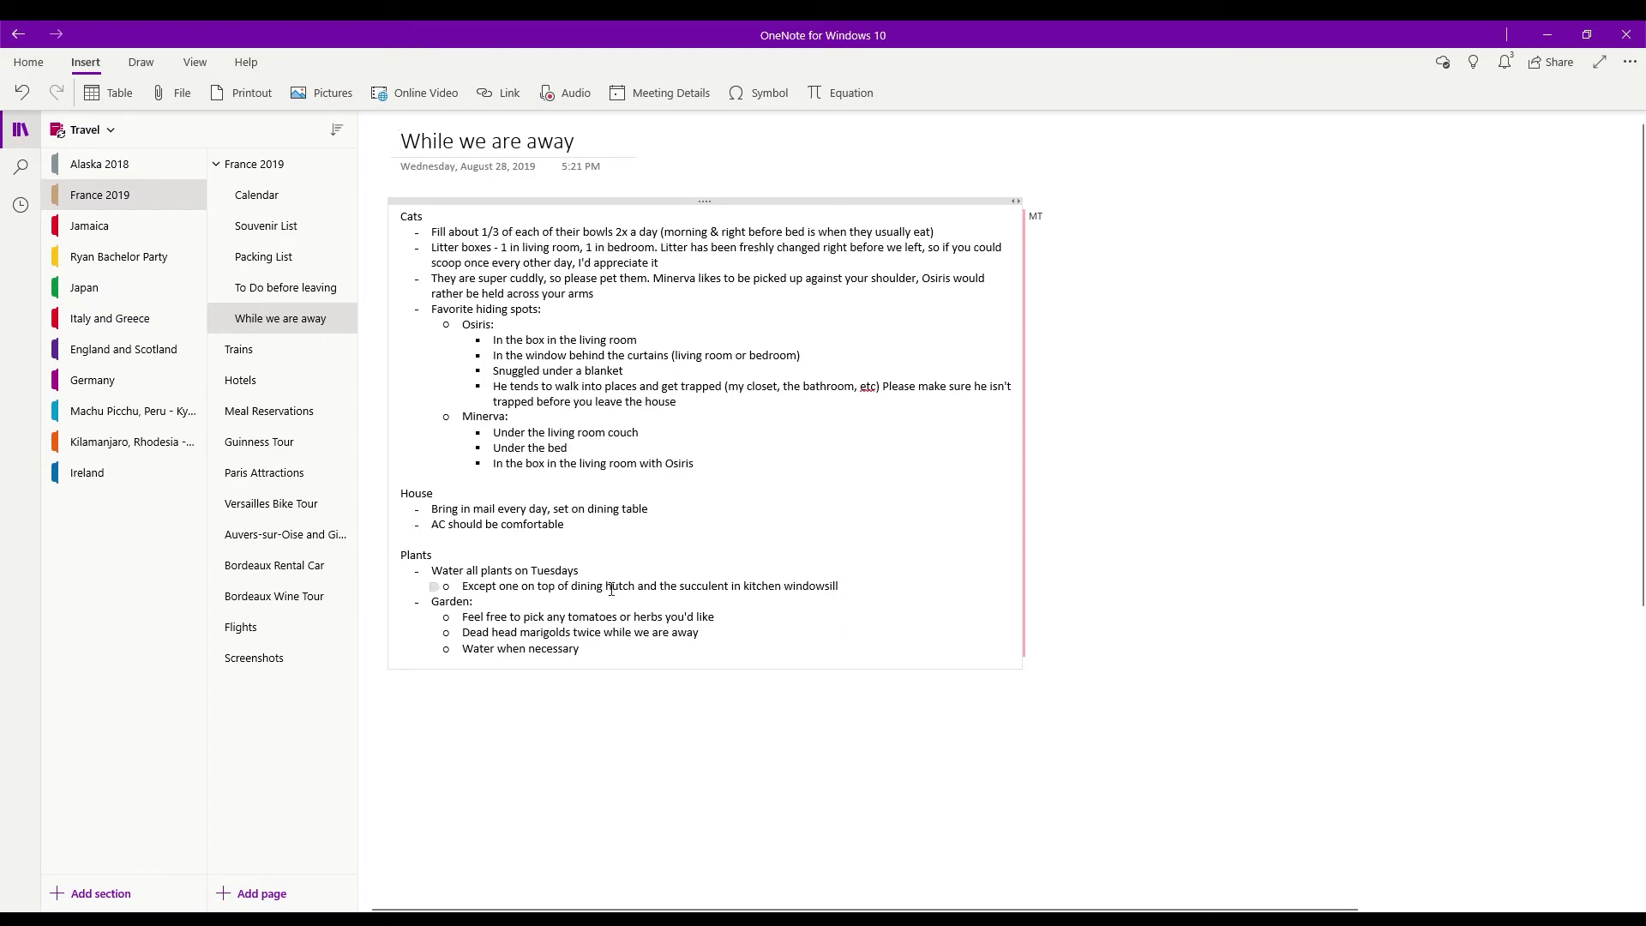
# Open the Trains page and move the Flights page directly below Hotels in the France 2019 section
pyautogui.click(280, 347)
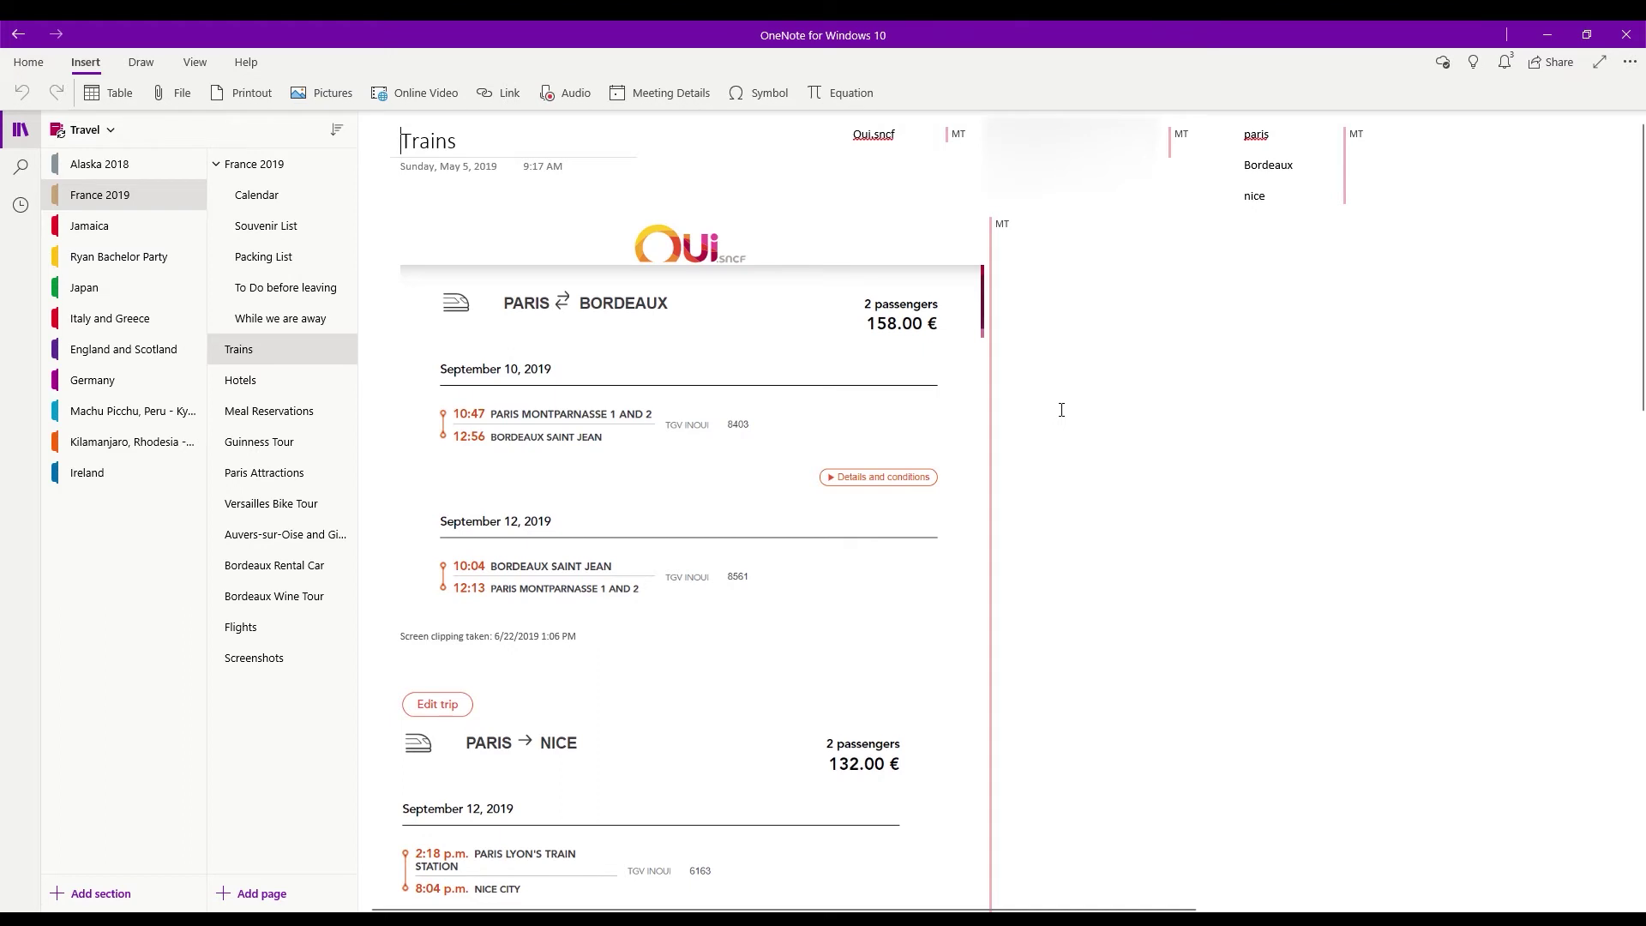
pyautogui.moveTo(333, 639); pyautogui.dragTo(326, 420)
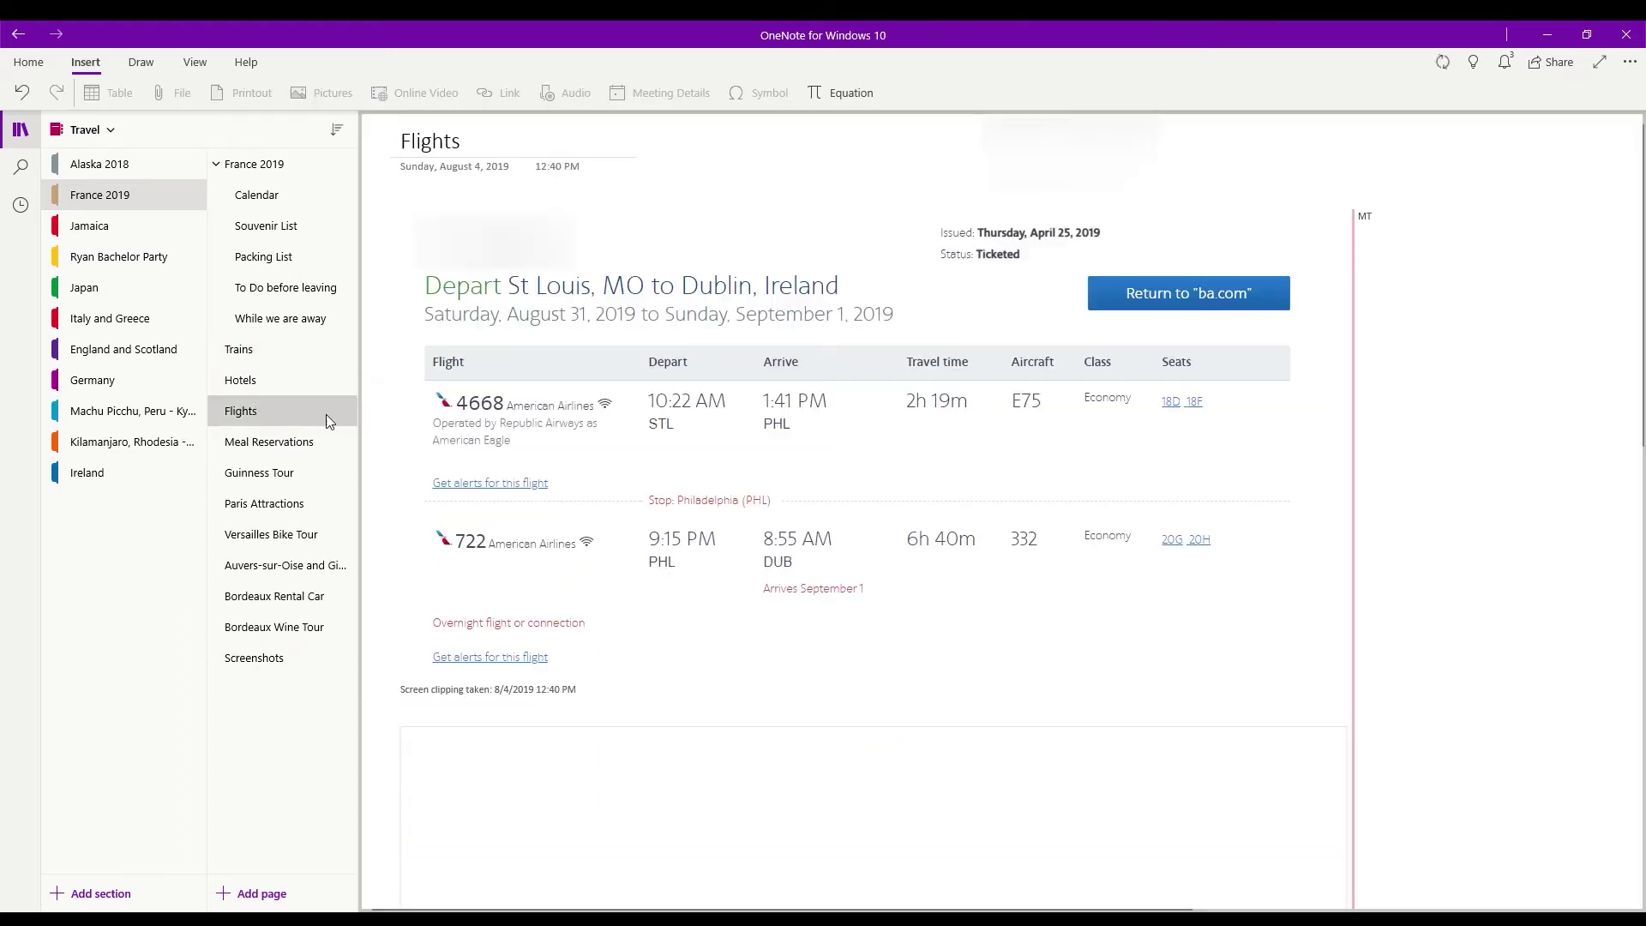
pyautogui.click(260, 349)
# Review the Hotels page and the Meal Reservations page through to the end of the restaurant menu
pyautogui.click(245, 380)
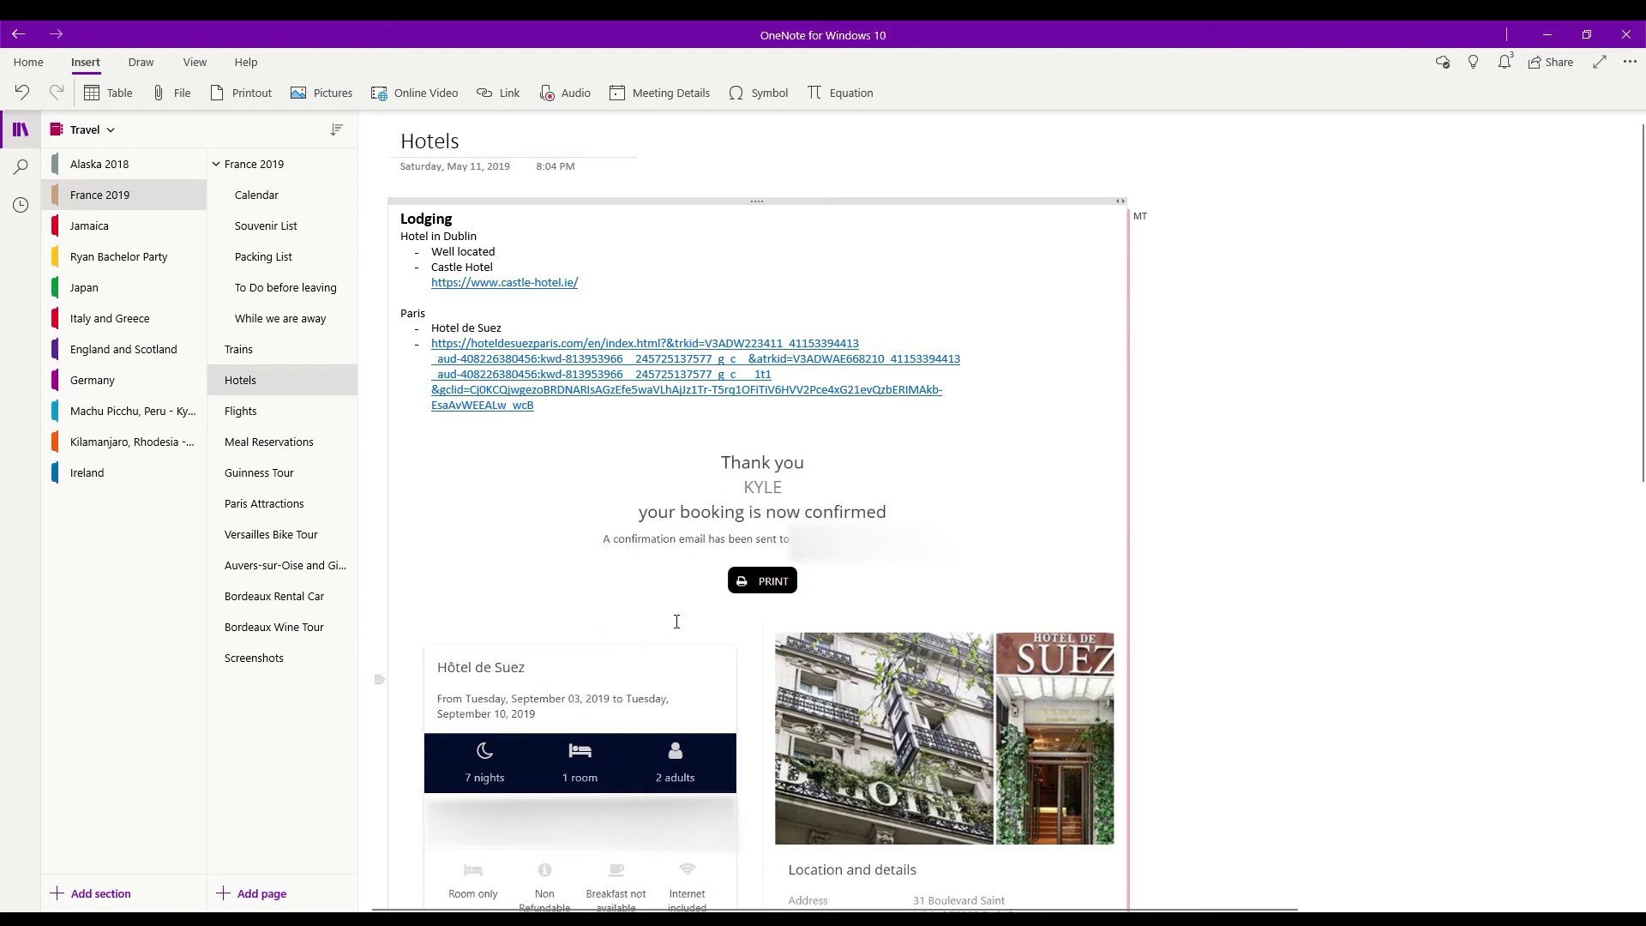
pyautogui.scroll(-3, 761, 607)
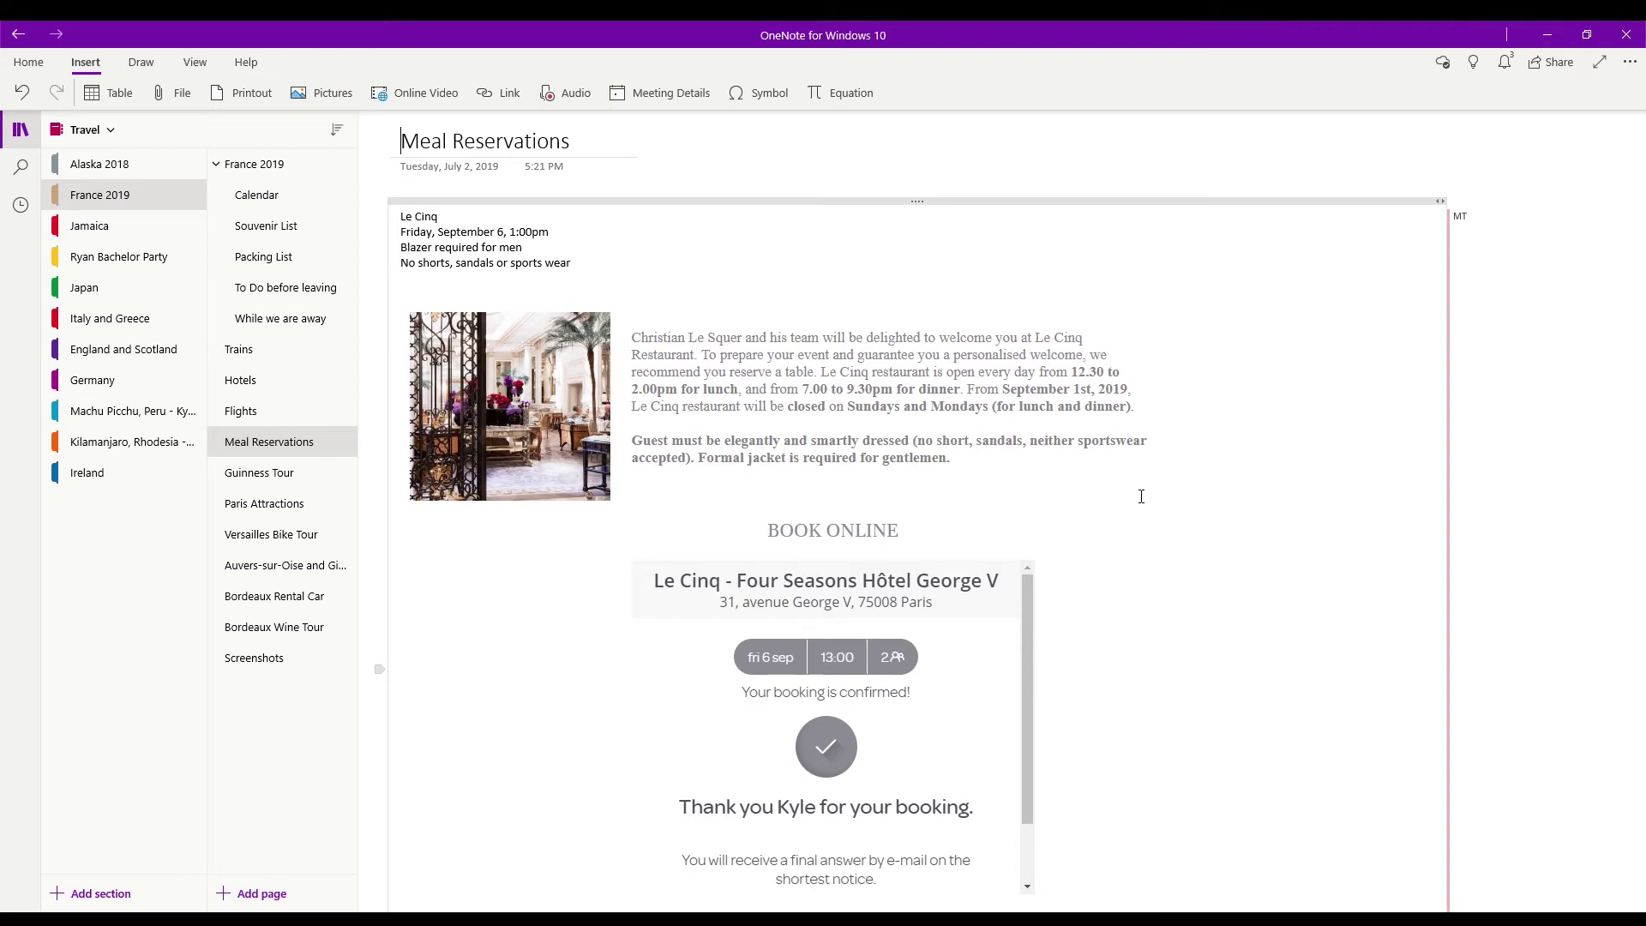
pyautogui.scroll(-10, 1142, 497)
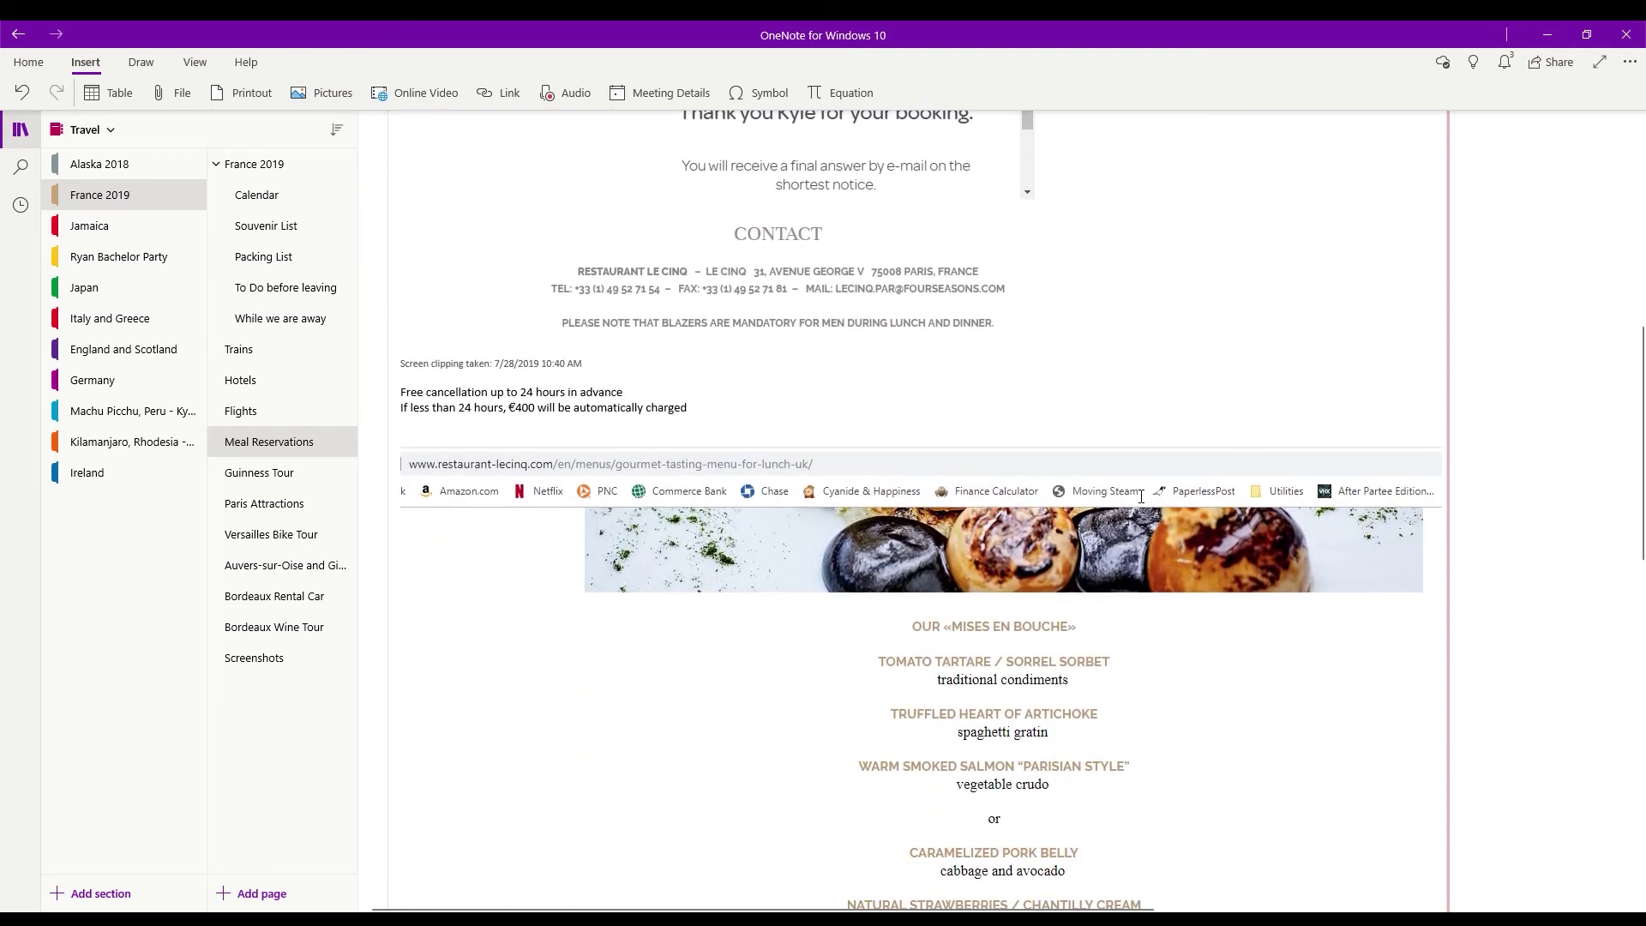
pyautogui.scroll(-5, 1141, 497)
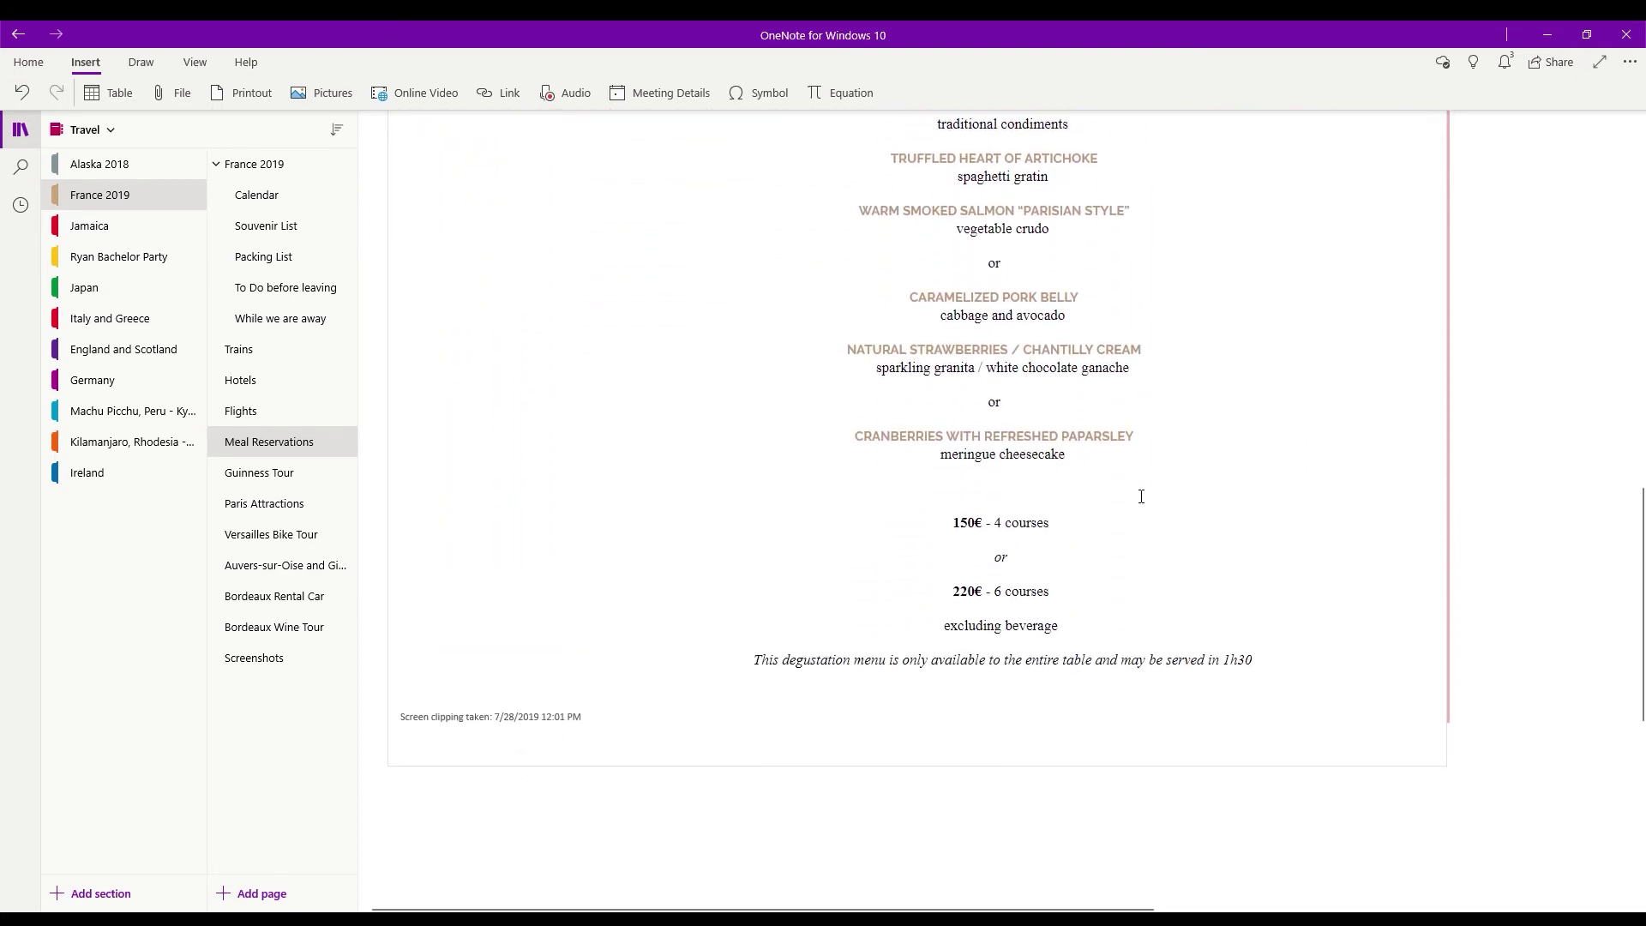
# View the Guinness Tour, Paris Attractions, Versailles Bike Tour, Auvers-sur-Oise and Giverny Day Trip, and Bordeaux Wine Tour pages in turn
pyautogui.click(261, 474)
pyautogui.click(271, 506)
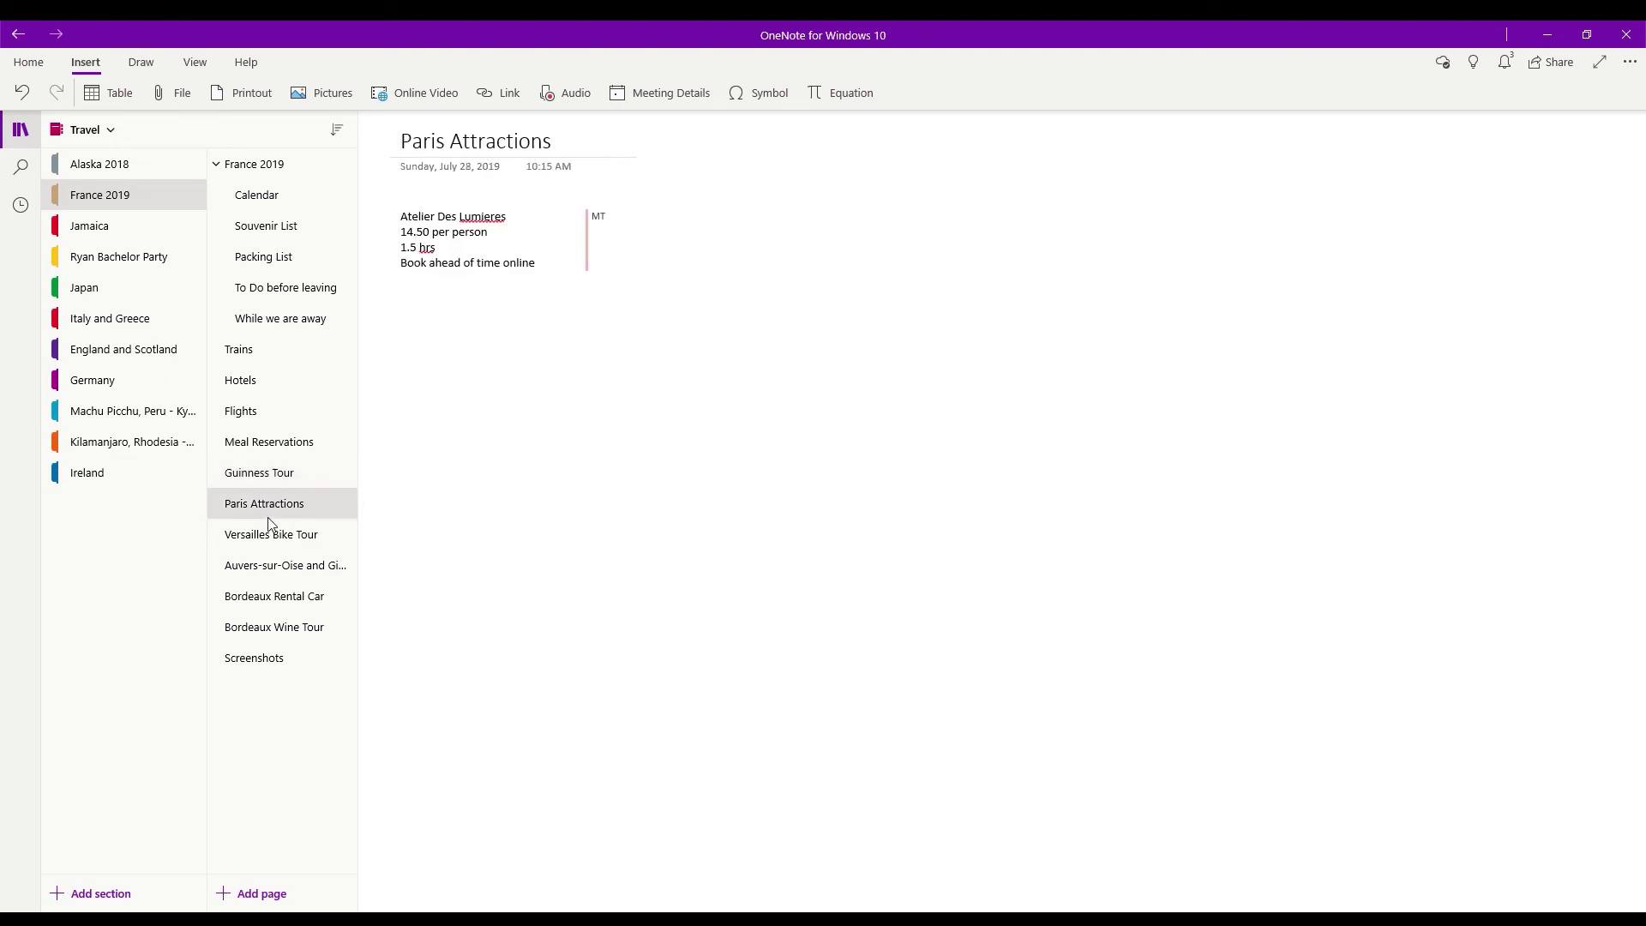
pyautogui.click(269, 538)
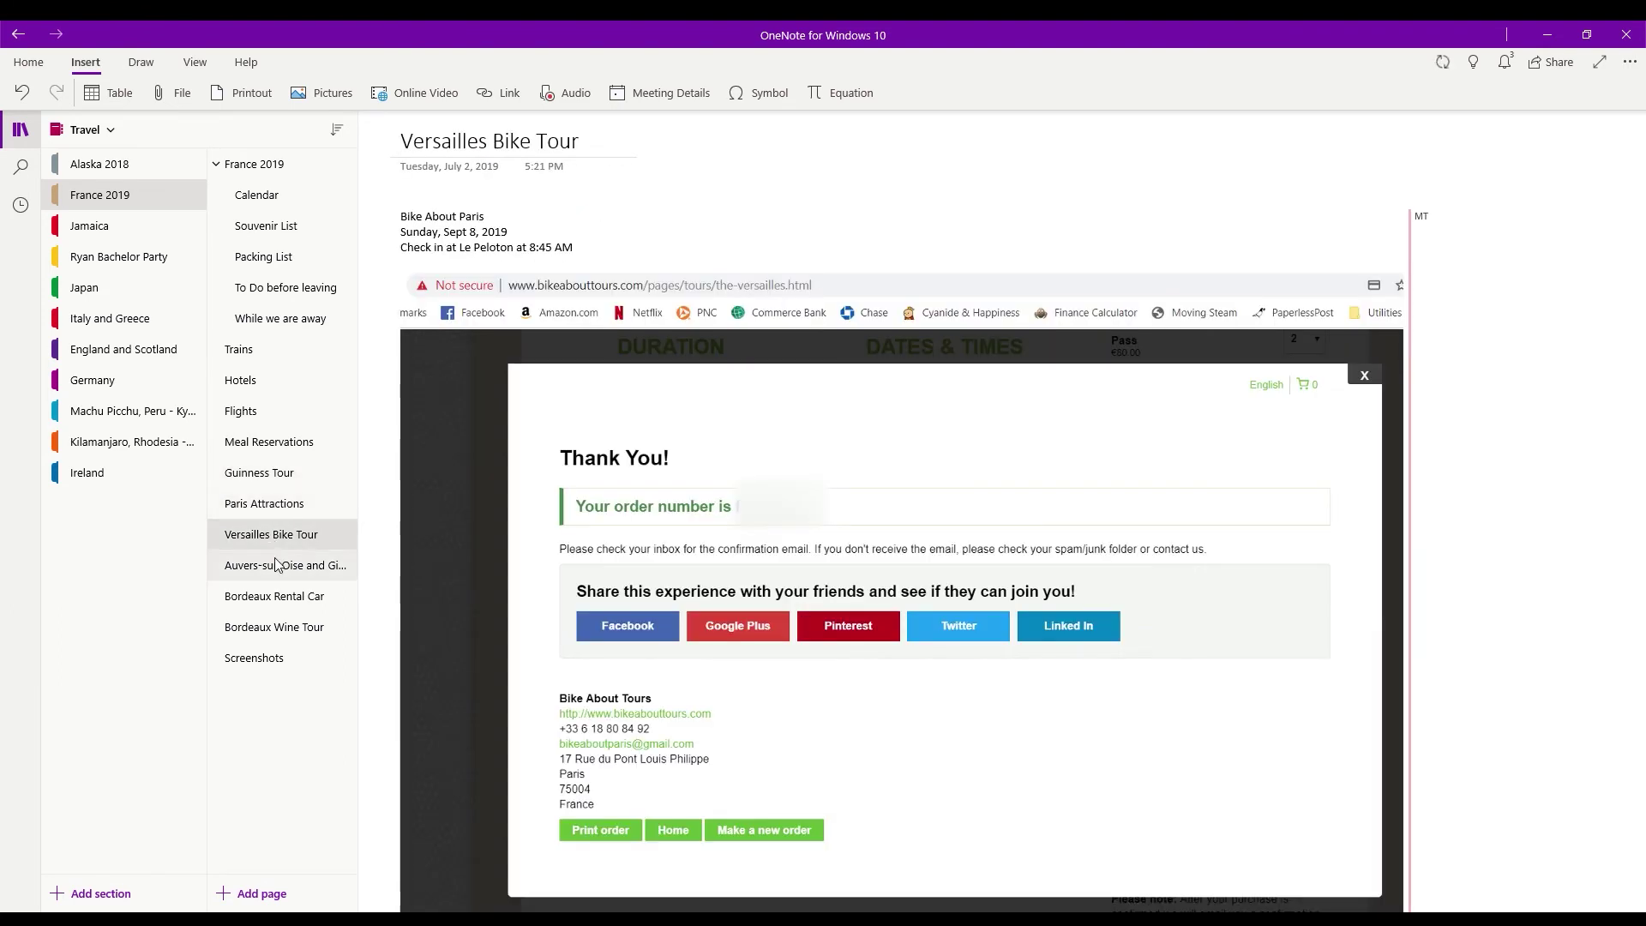
pyautogui.click(276, 567)
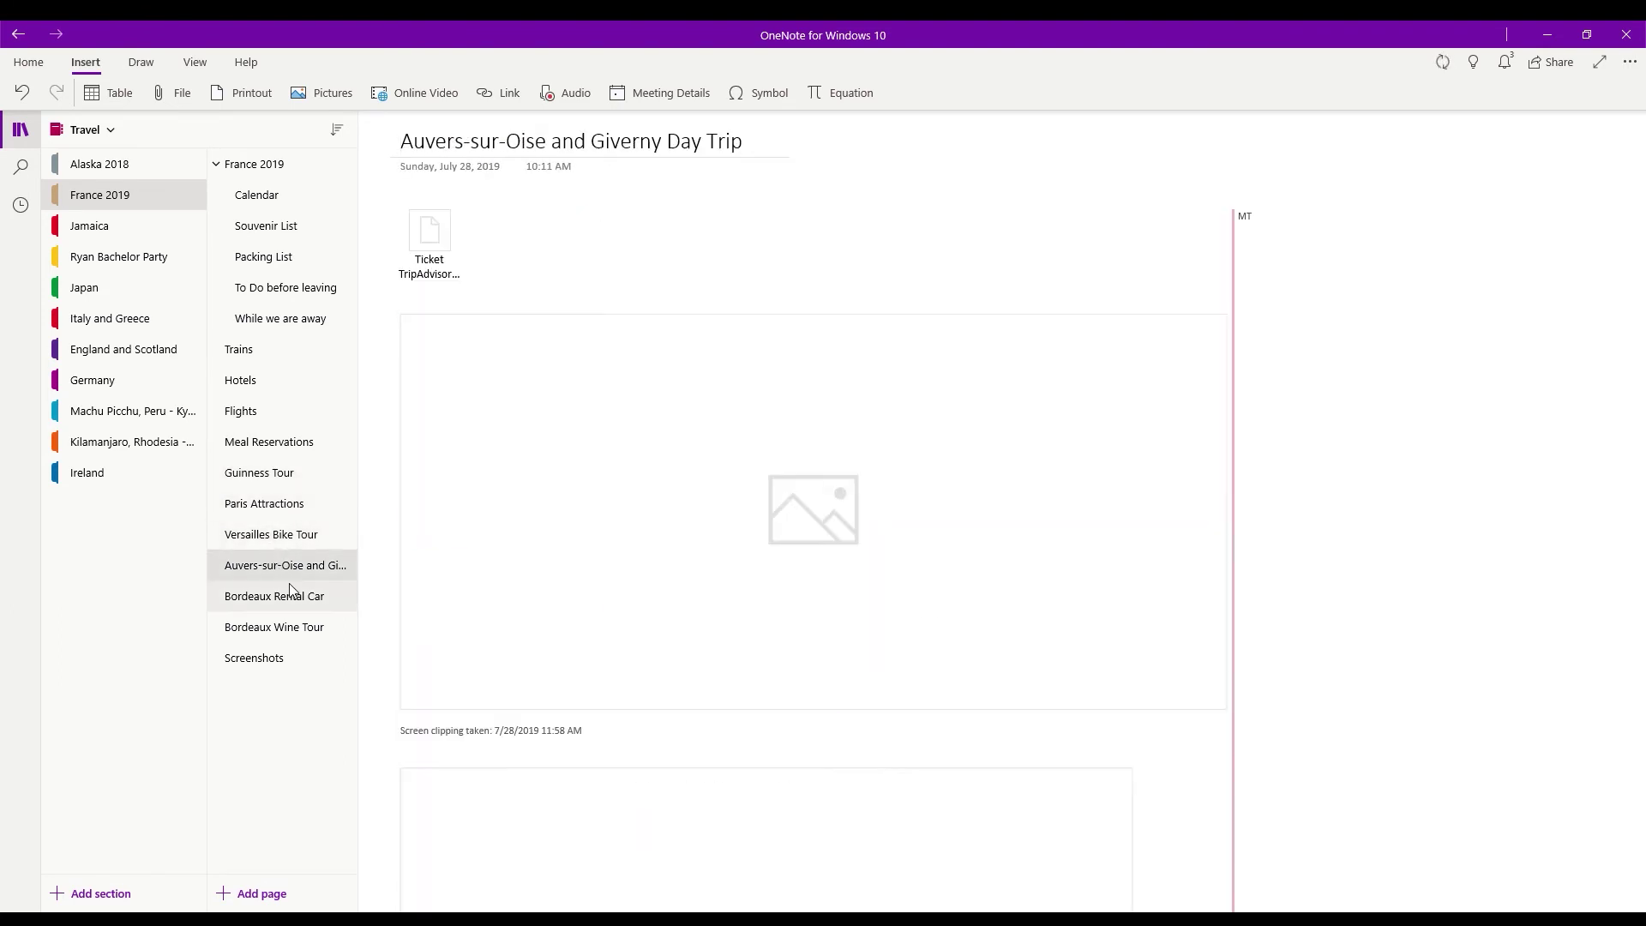
pyautogui.click(268, 627)
# Open the Japan section to view its Plan page
pyautogui.click(136, 296)
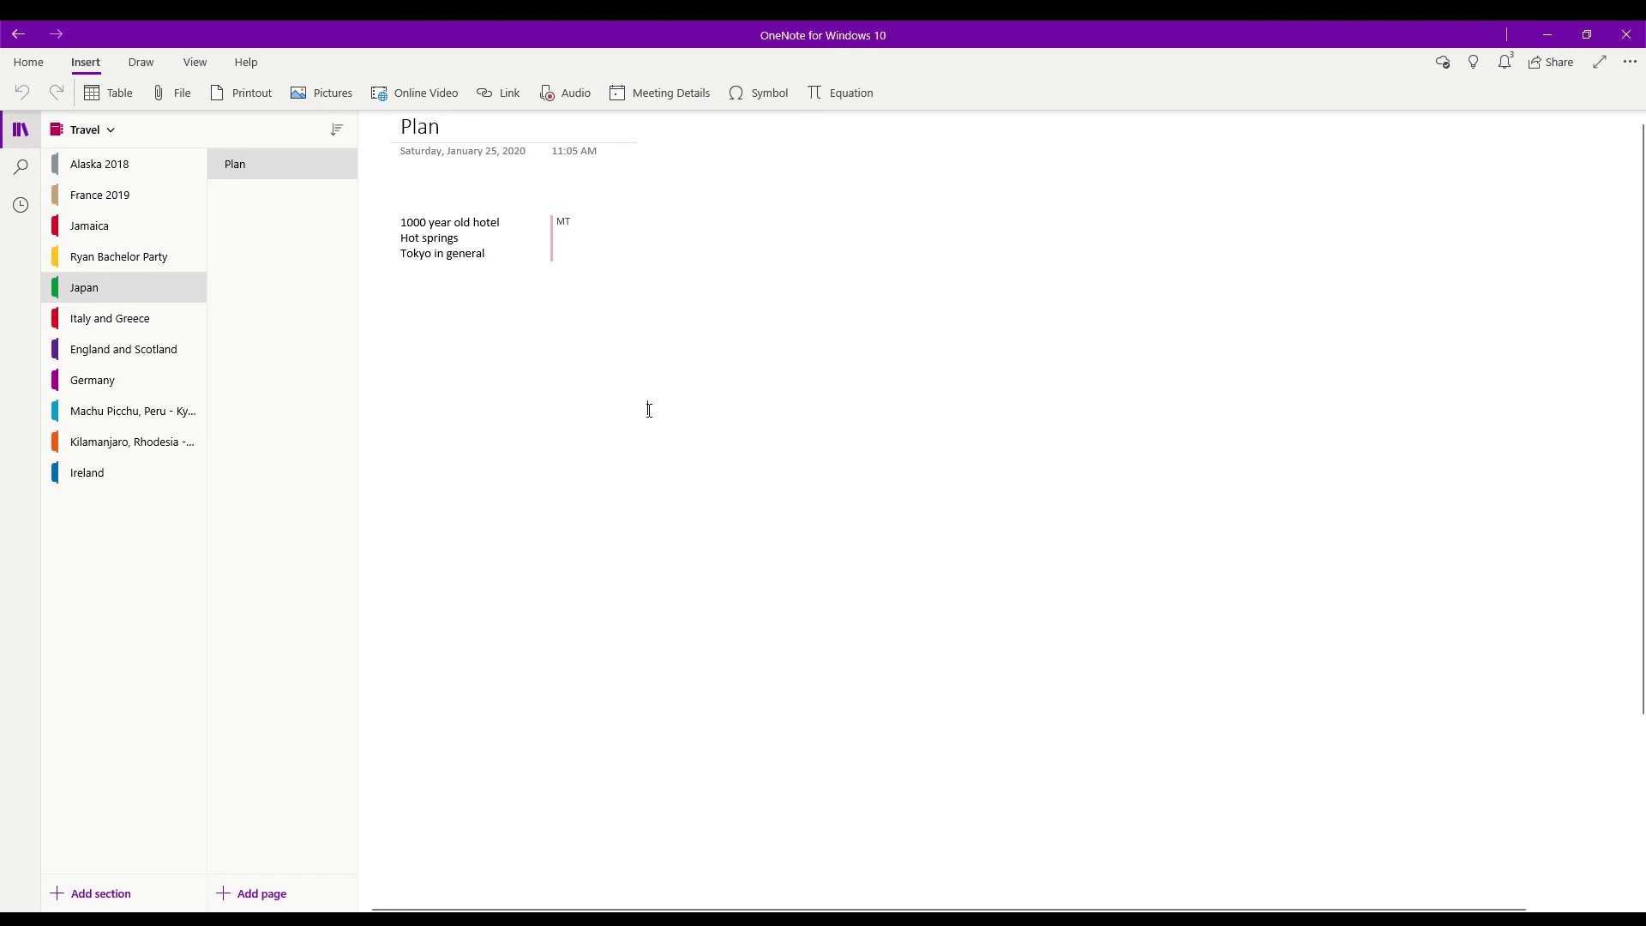
pyautogui.click(596, 428)
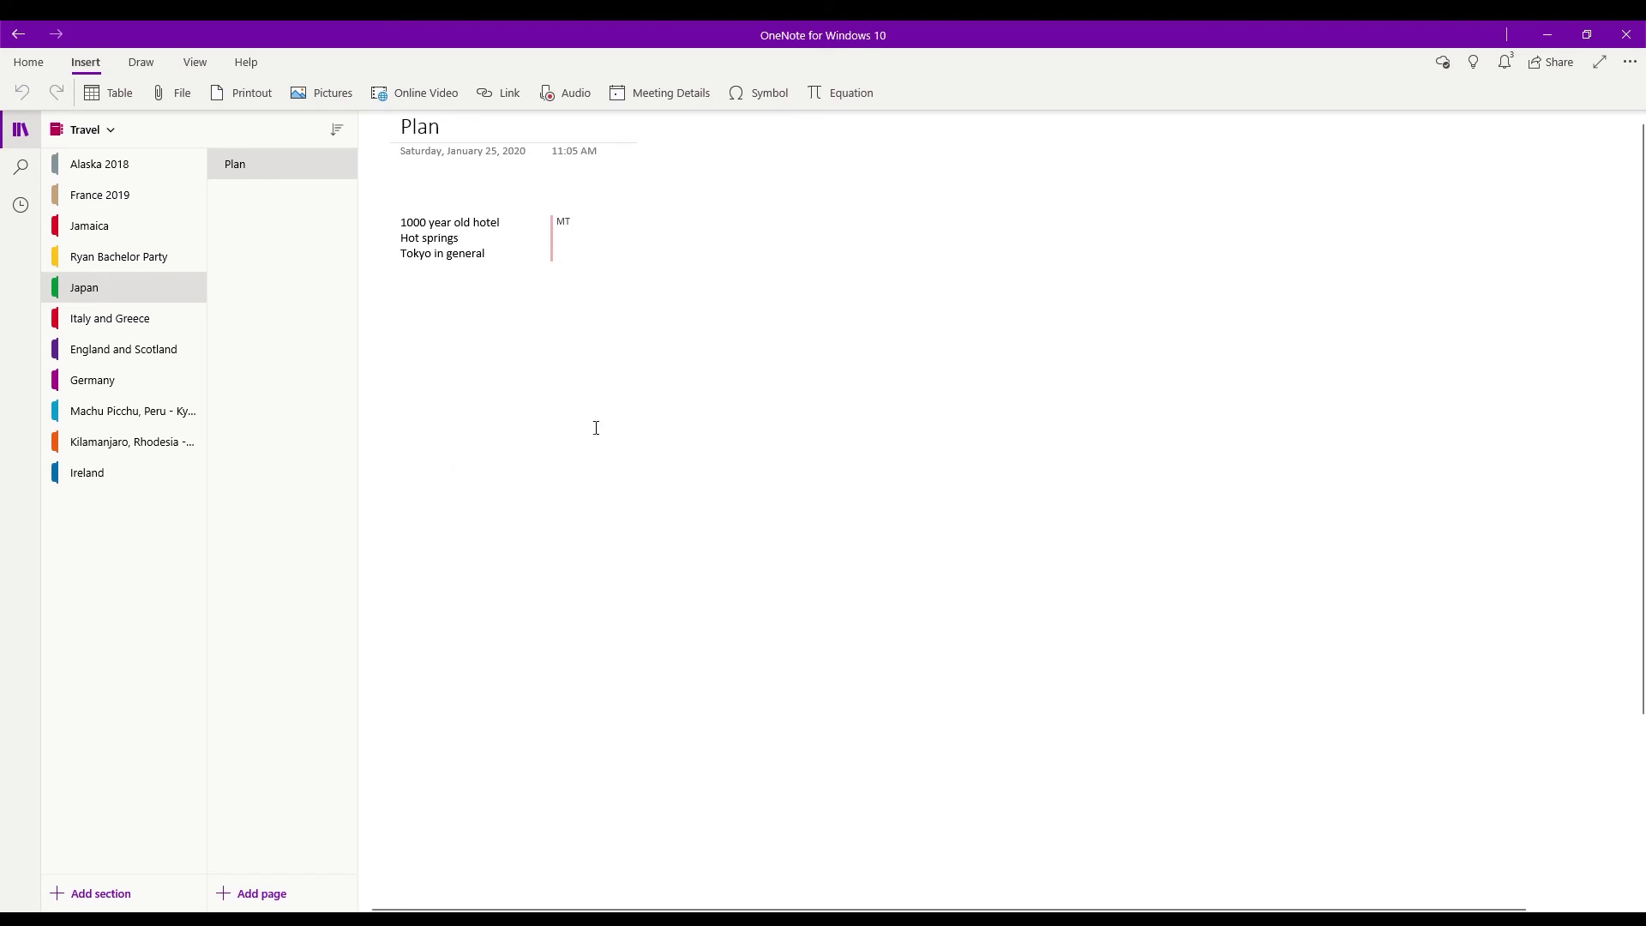